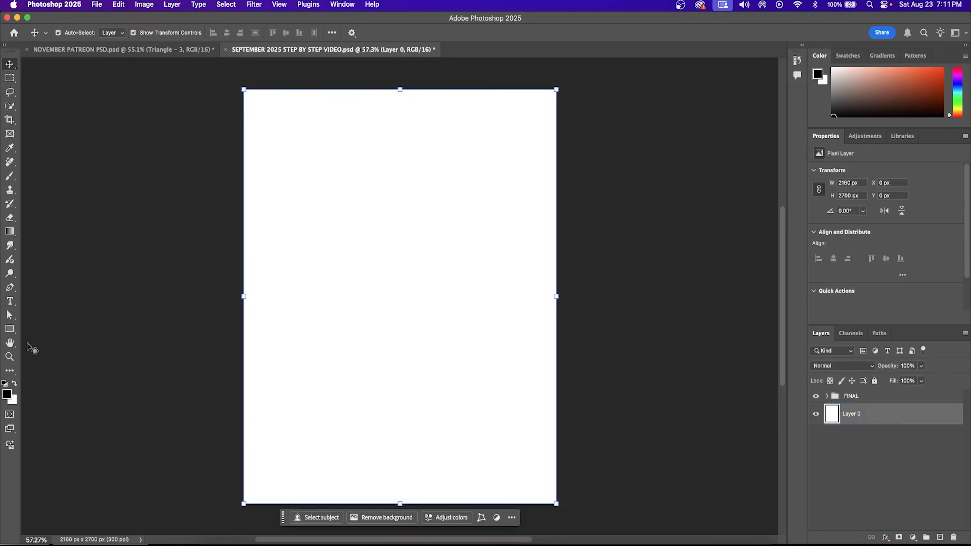
Step: Switch to the Rectangle tool in the SEPTEMBER 2025 STEP BY STEP VIDEO document
click(10, 331)
Step: Draw a rectangle over the whole canvas and fill it orange, after briefly trying blue
drag(211, 80, 585, 518)
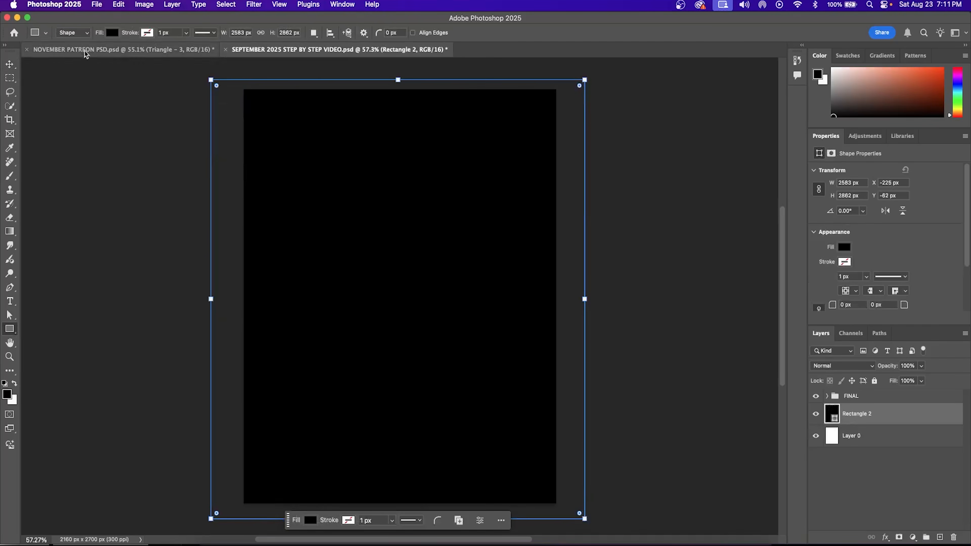
click(114, 34)
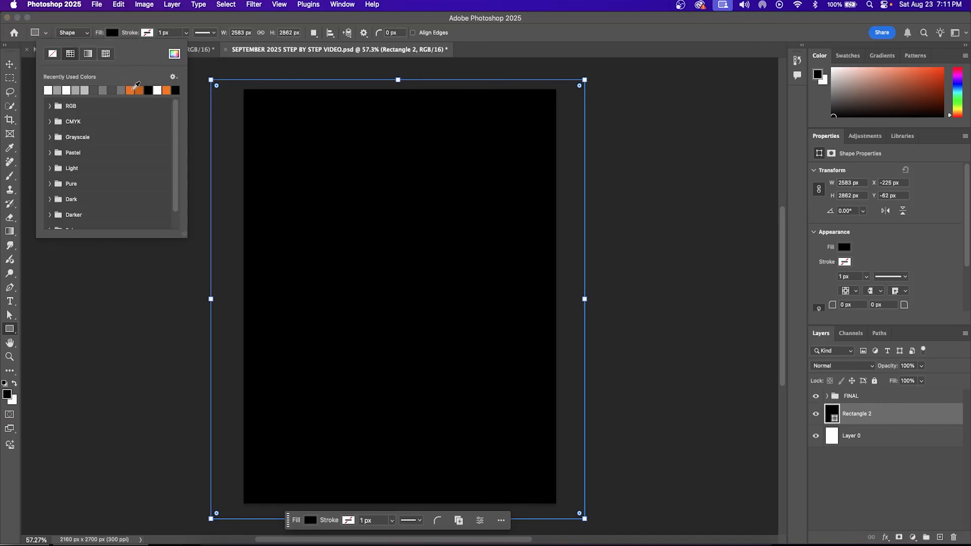
click(132, 89)
click(175, 54)
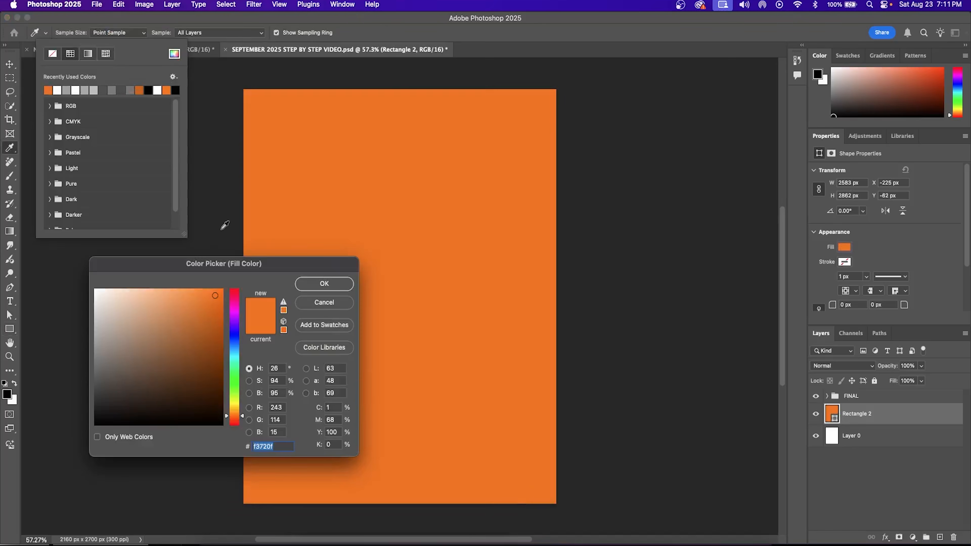
click(234, 348)
click(219, 312)
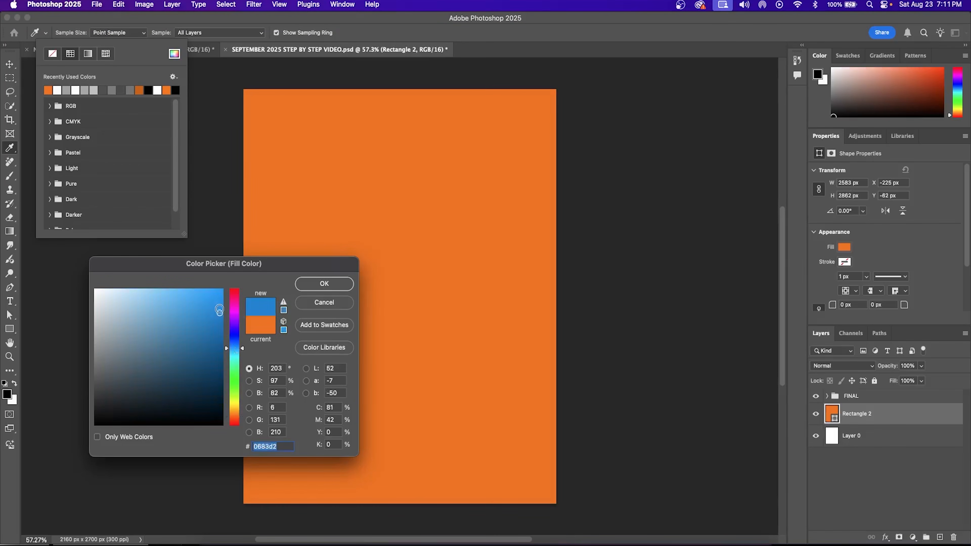
click(324, 283)
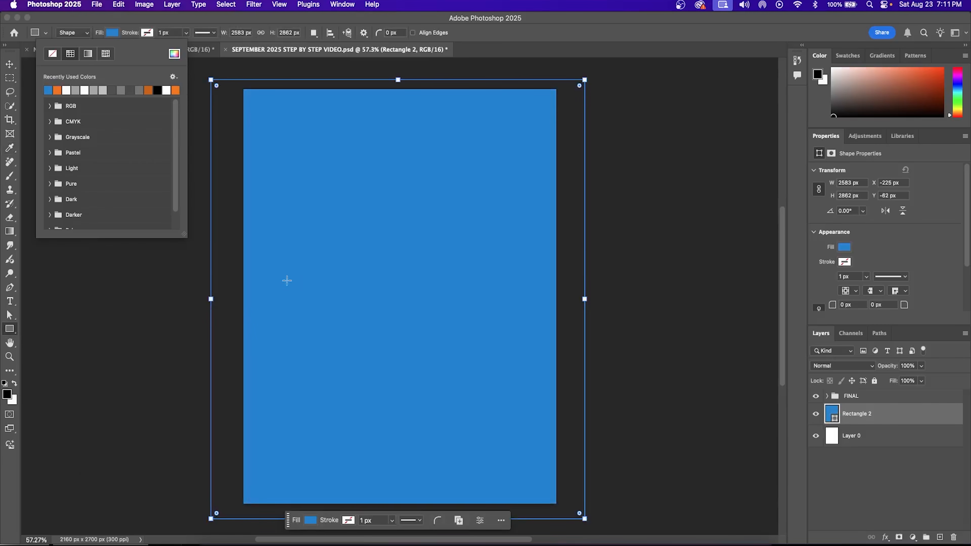
click(58, 90)
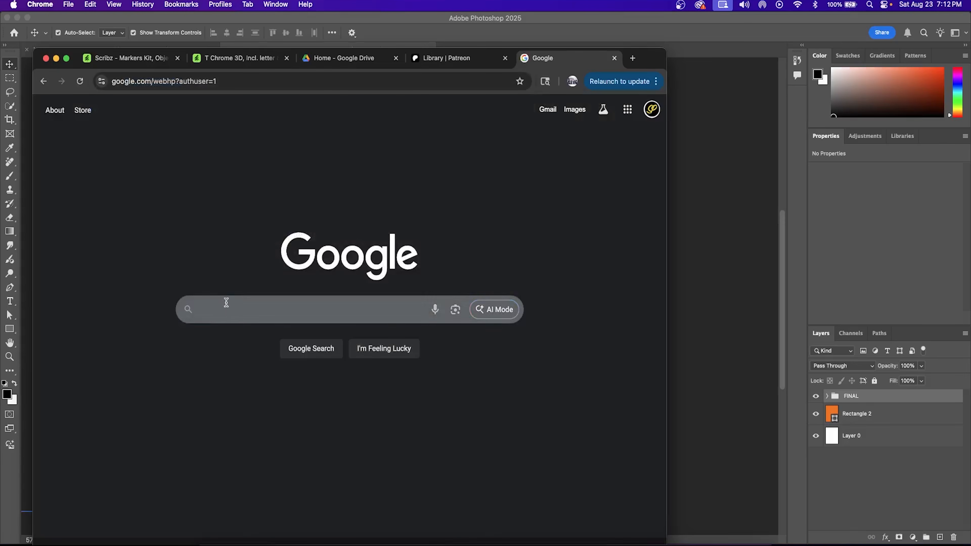
Step: Search Google Images for 'paper grunge', filter by size, and preview the Heavy grunge paper texture
text(paper g)
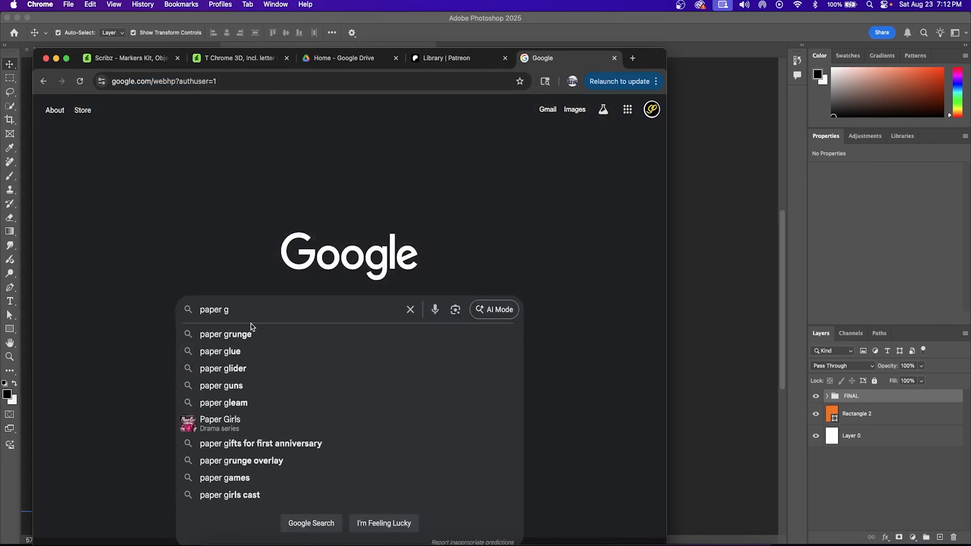
click(250, 334)
click(152, 160)
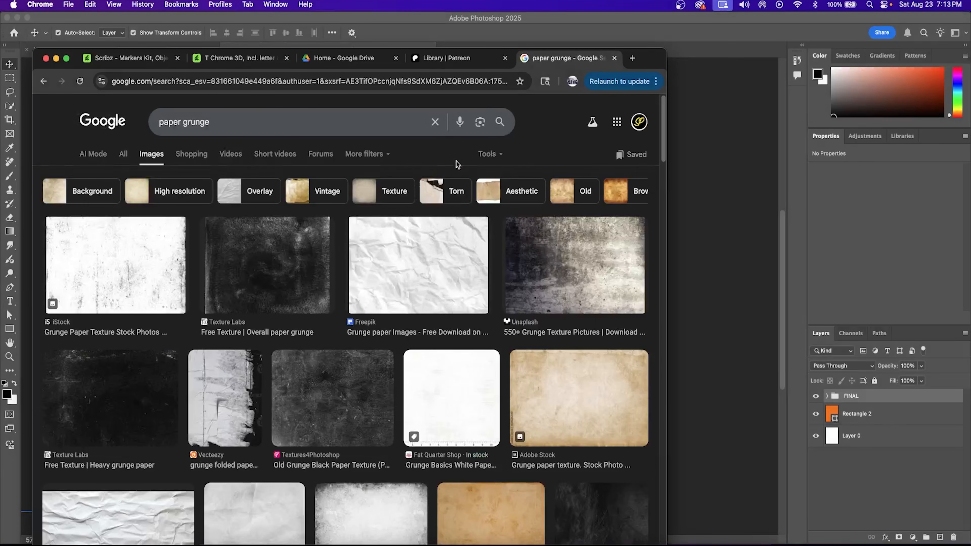
click(505, 154)
mouse_move(505, 174)
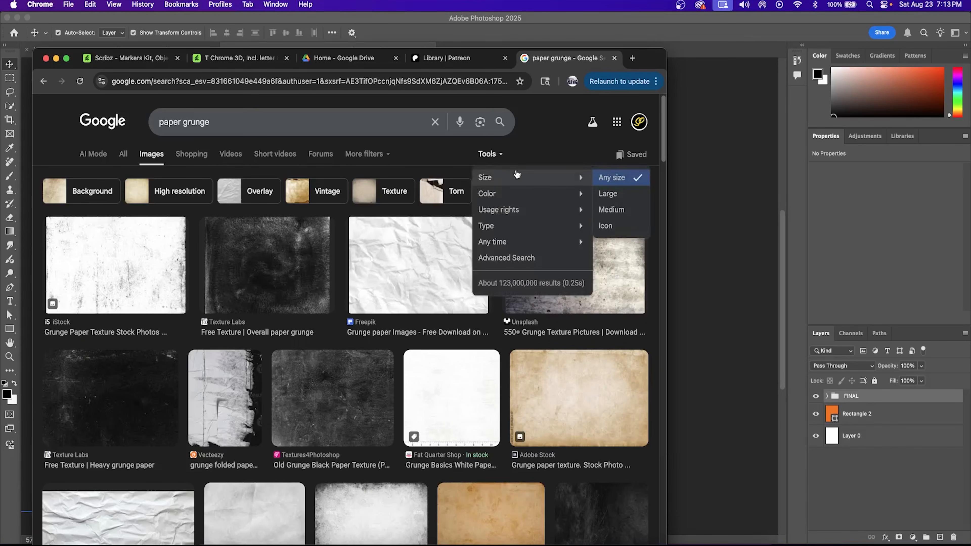
click(609, 194)
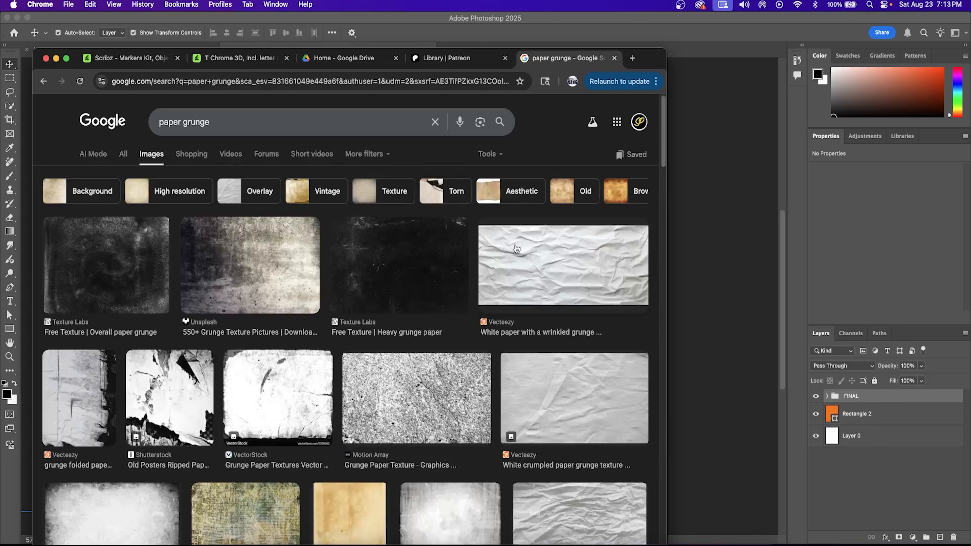
click(434, 276)
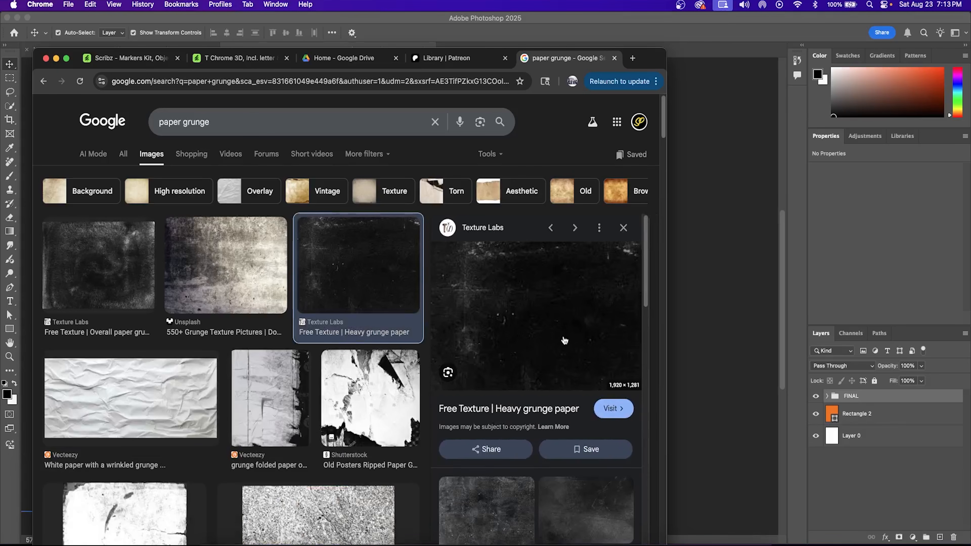
drag(659, 65, 200, 46)
Step: Place the grunge texture, rotated 90 degrees and stretched to cover the canvas
drag(280, 293, 283, 291)
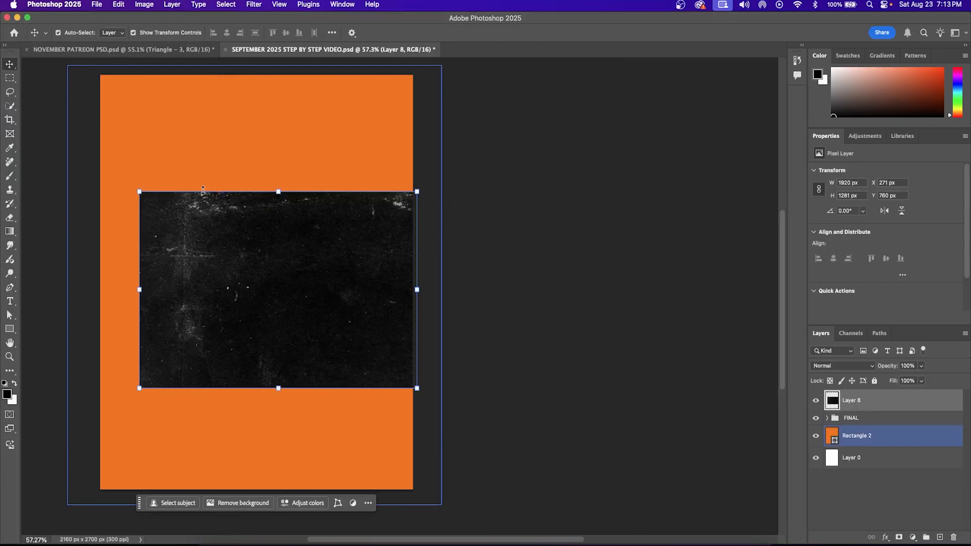
drag(452, 373, 325, 62)
drag(359, 464, 391, 512)
drag(316, 383, 343, 382)
drag(419, 267, 422, 264)
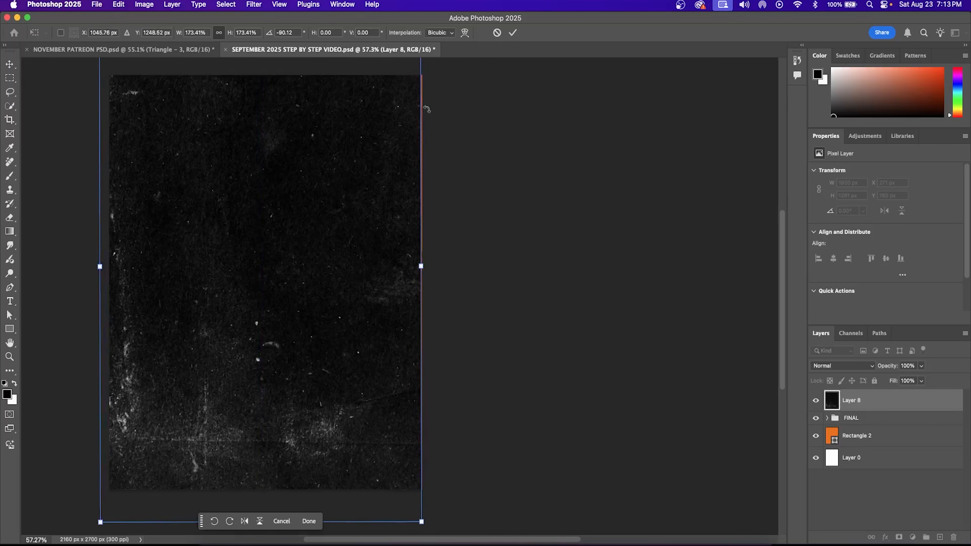
click(511, 34)
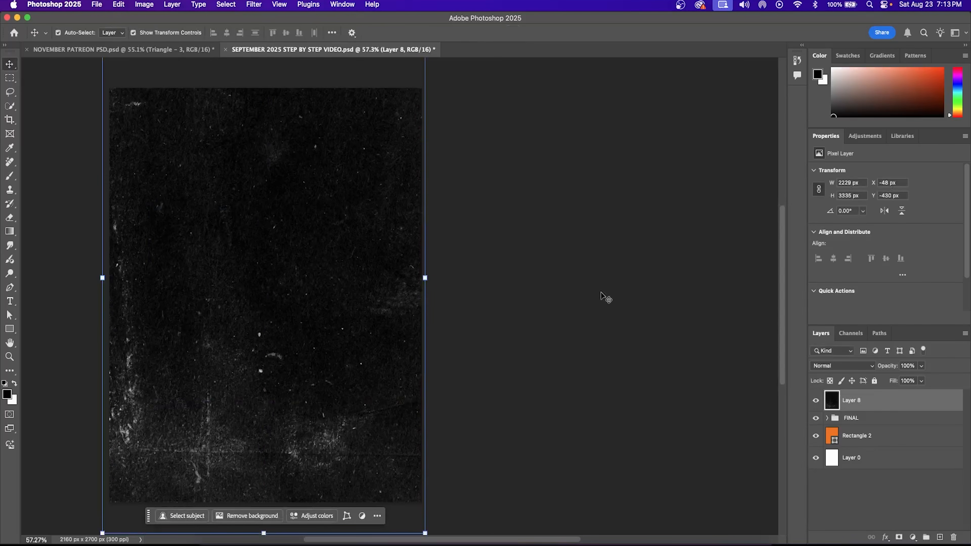
Step: Set the texture layer's blend mode to Screen and deselect it
click(842, 367)
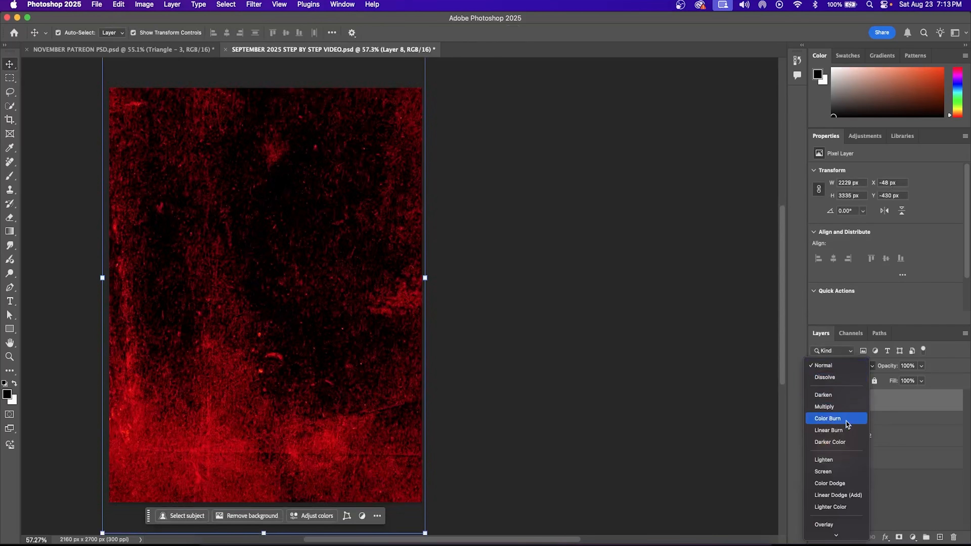
click(846, 472)
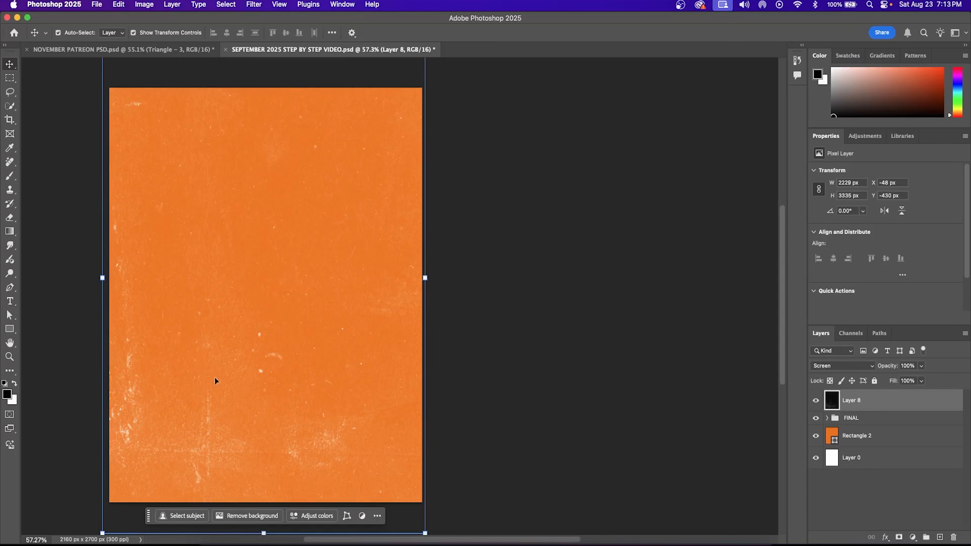
click(520, 214)
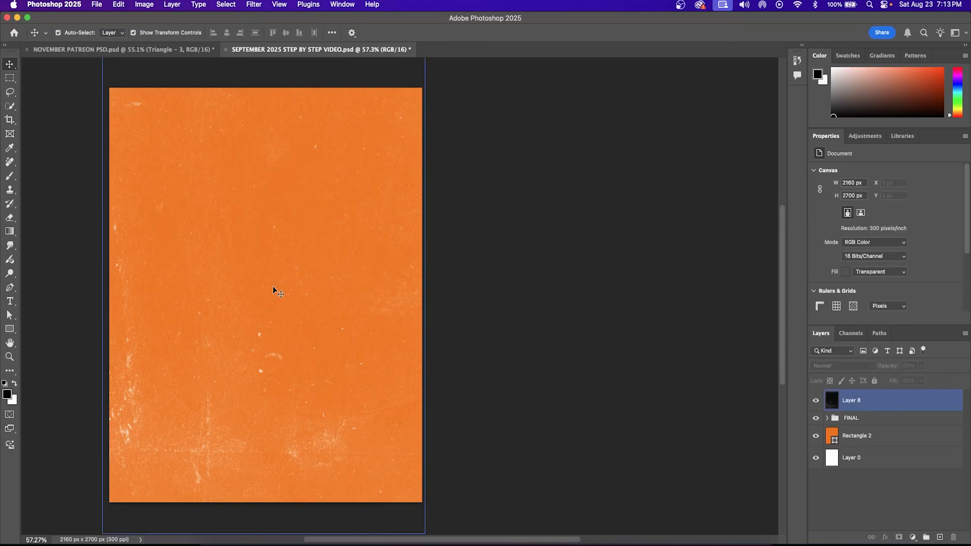
key(super+Tab)
Step: Place the stadium photo enlarged about 126% along the bottom of the poster
drag(317, 374, 317, 373)
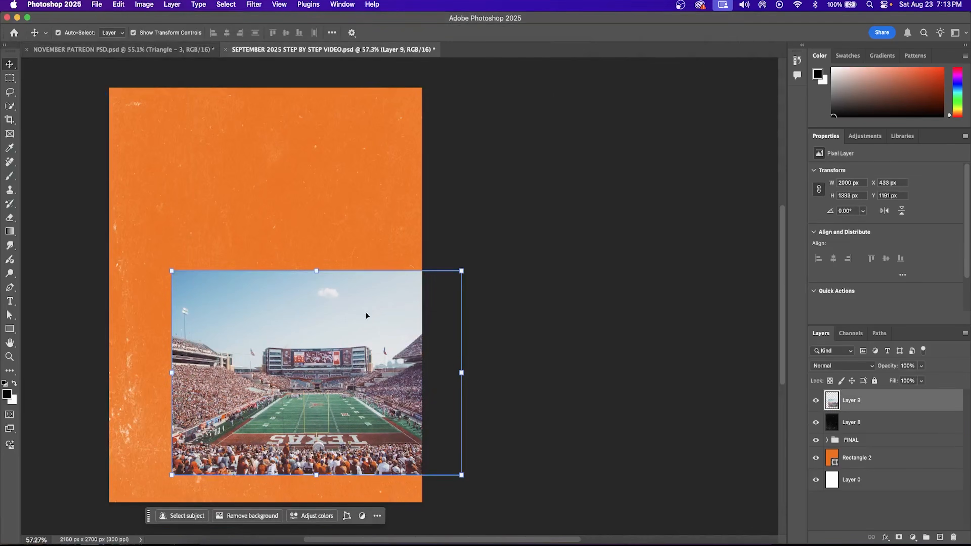
drag(178, 276, 96, 217)
drag(288, 358, 271, 406)
click(513, 32)
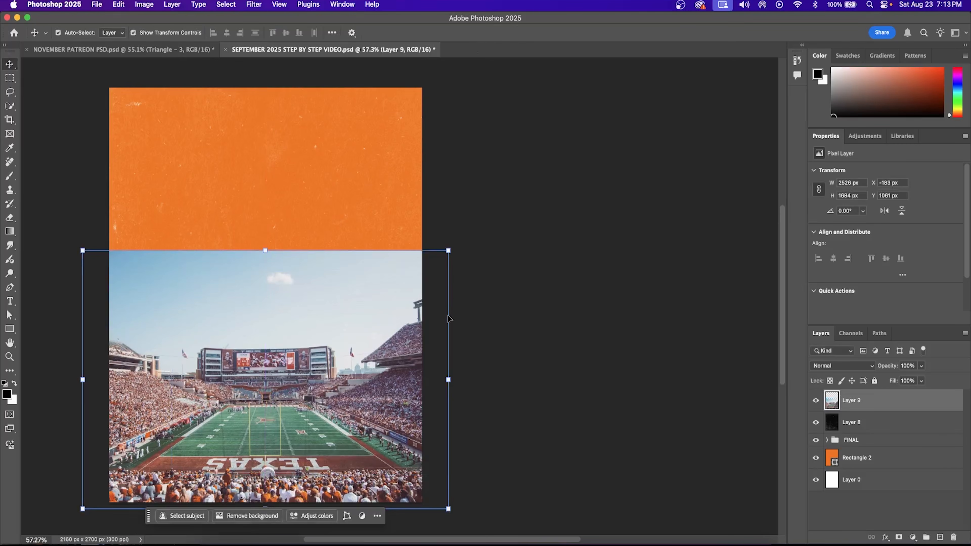
scroll(444, 319, down, 1)
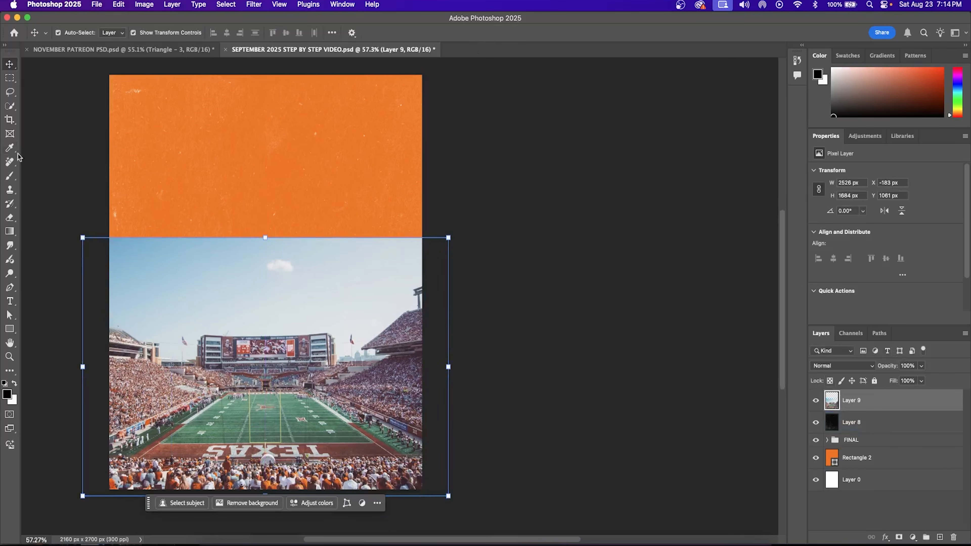
Step: Select the stadium with Select Subject and Quick Selection, then add a mask hiding the sky
click(14, 108)
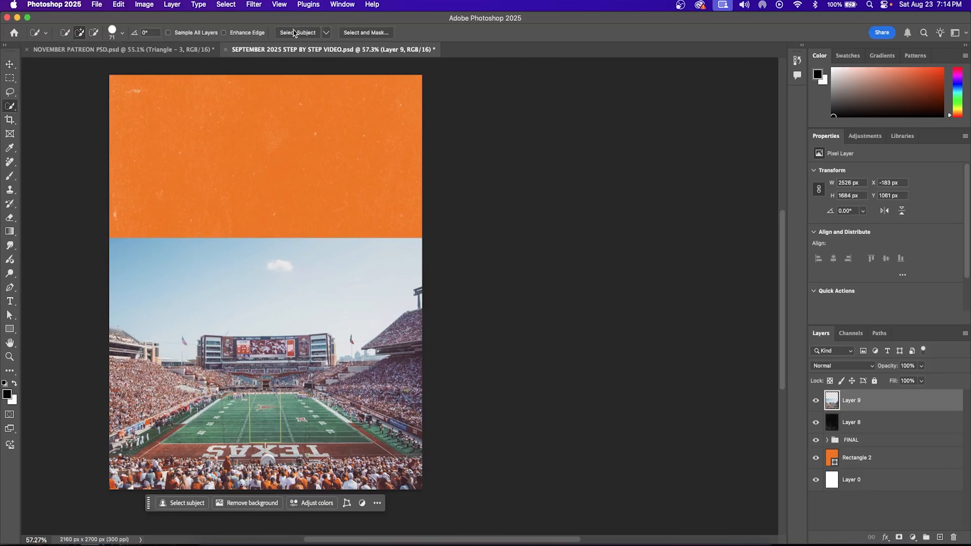
click(302, 33)
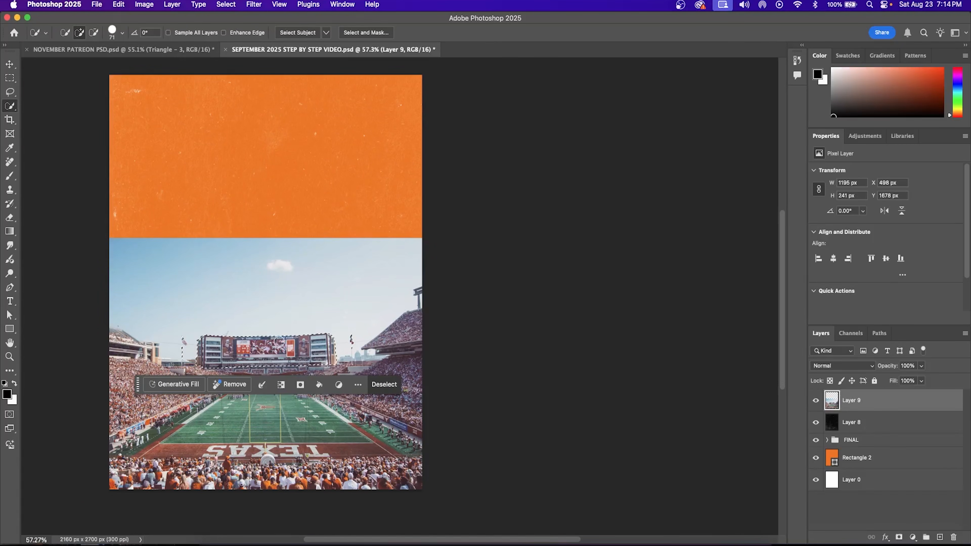
mouse_move(236, 402)
mouse_down()
mouse_move(329, 431)
mouse_move(172, 470)
mouse_move(128, 429)
mouse_move(306, 377)
mouse_move(354, 384)
mouse_up()
drag(398, 394, 386, 455)
drag(400, 363, 407, 332)
drag(214, 368, 121, 341)
drag(128, 478, 114, 488)
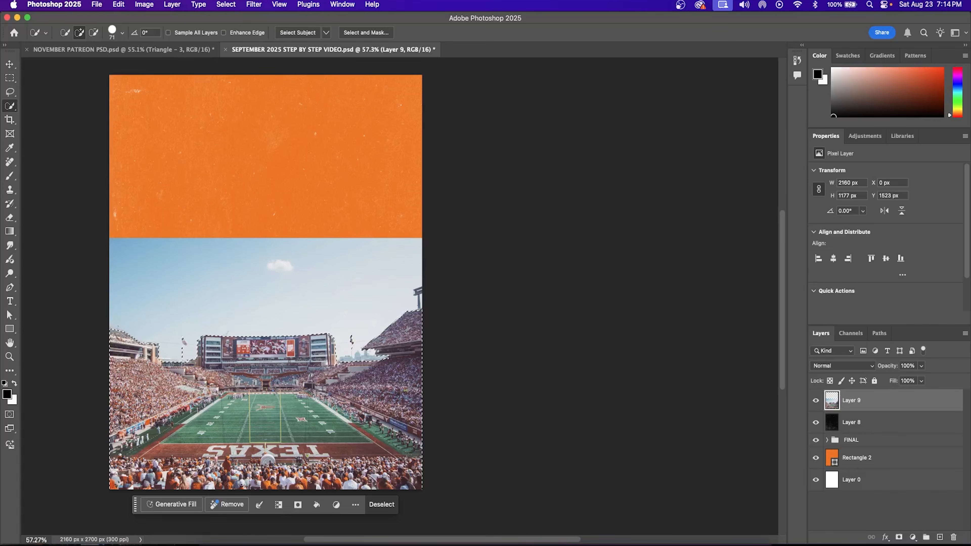
click(899, 537)
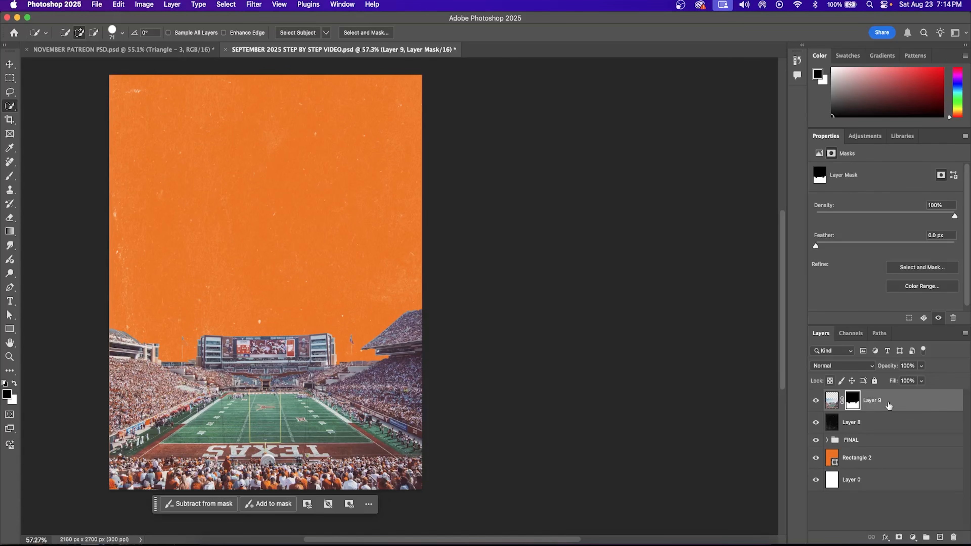
click(917, 405)
click(914, 537)
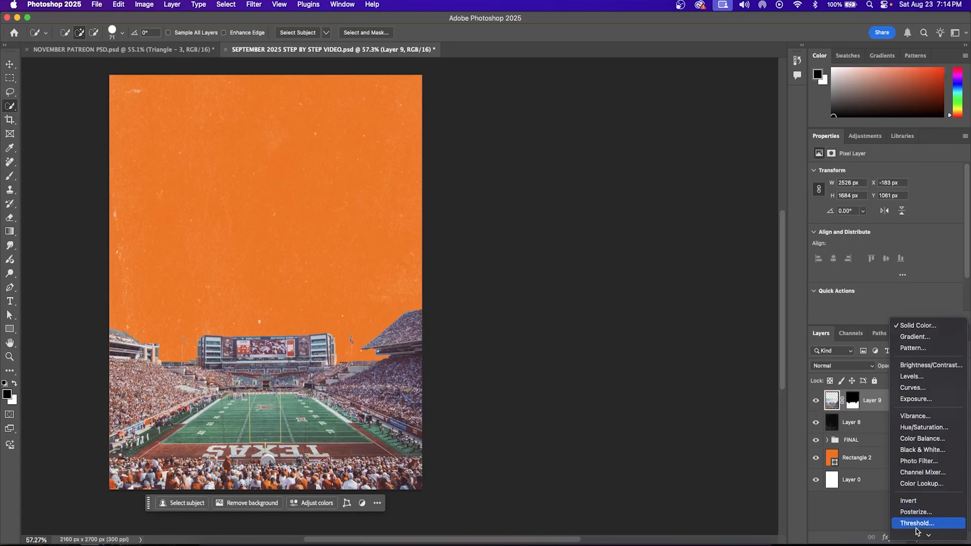
Step: Add a Brightness/Contrast adjustment clipped to the stadium layer with an inverted mask
click(936, 370)
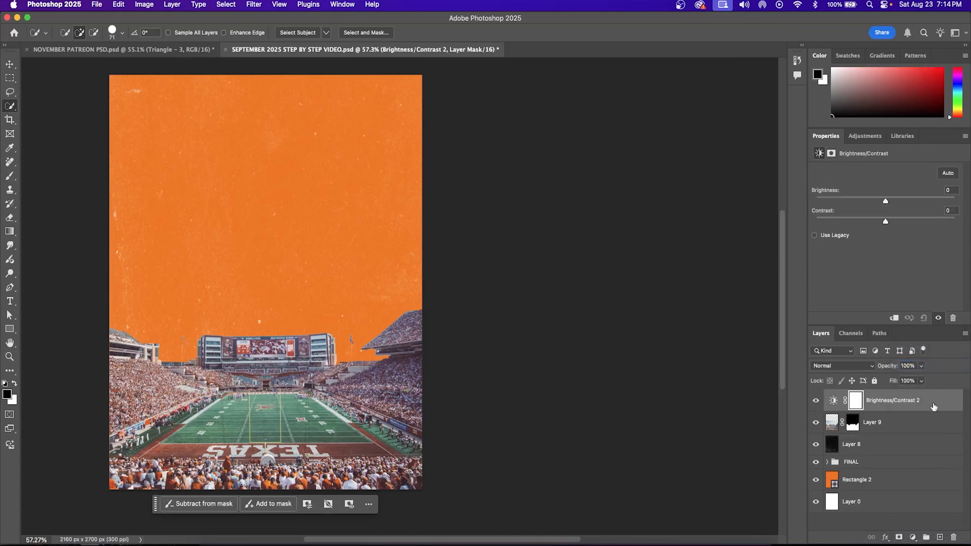
right_click(933, 407)
click(873, 391)
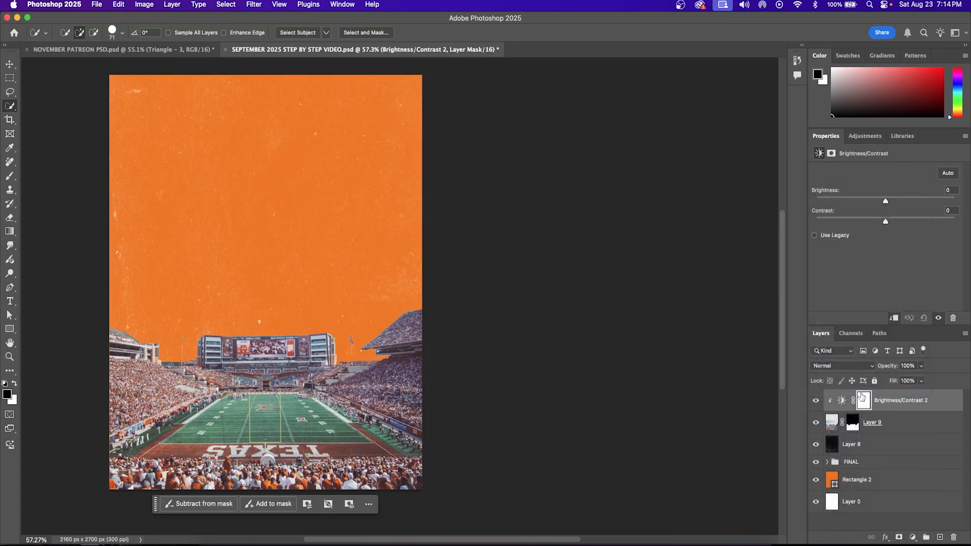
key(super+i)
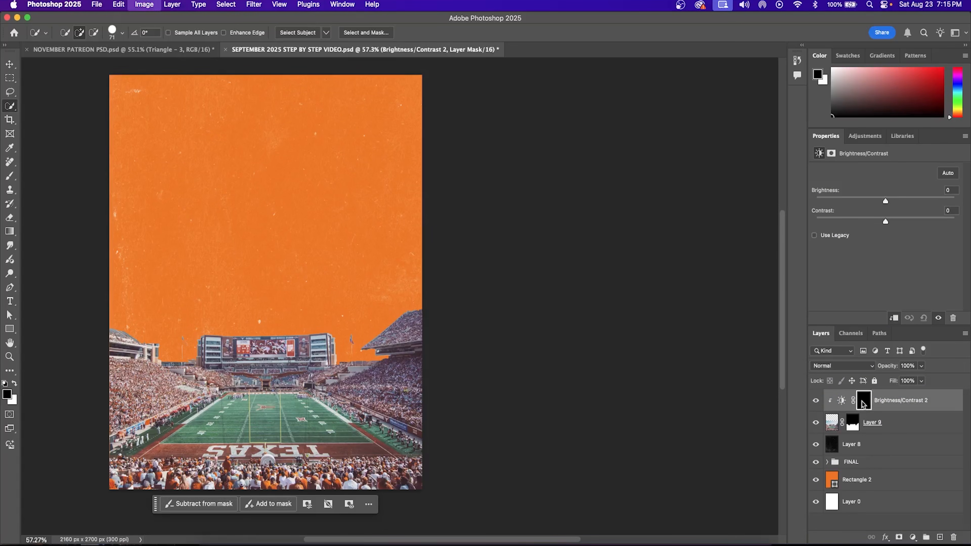
Step: Paint white at 100% flow to brighten the right stands, below the scoreboard and lower-right sideline
click(10, 176)
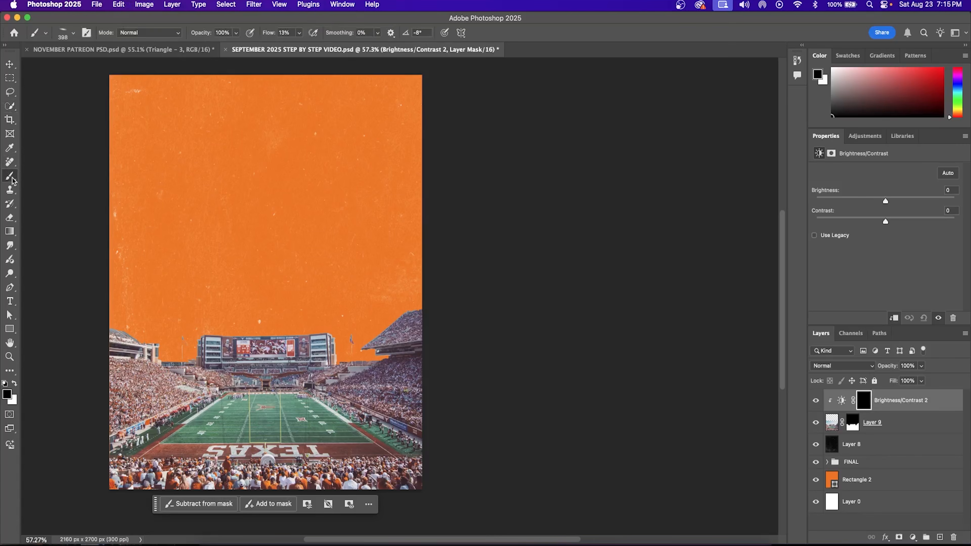
click(15, 383)
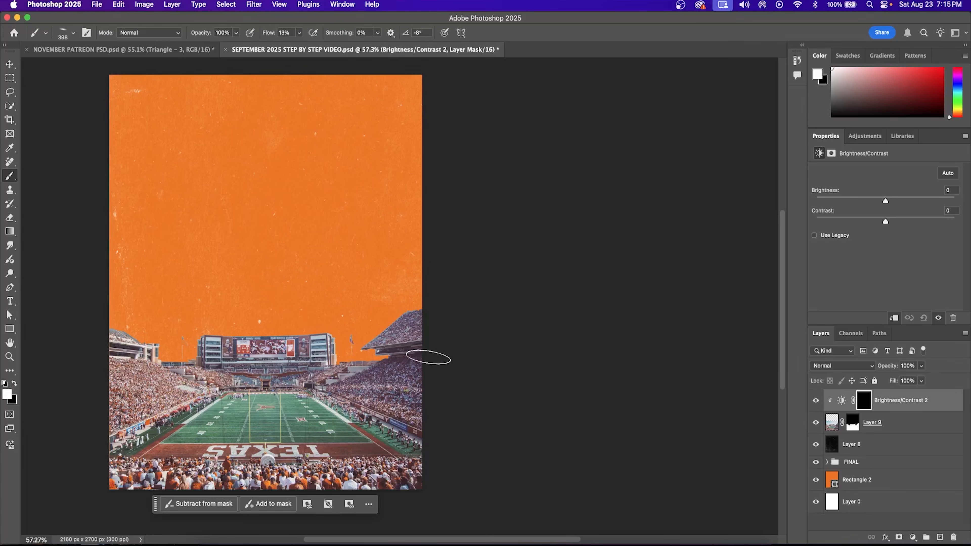
key(bracketright)
key(bracketright)
key(bracketright)
key(bracketright)
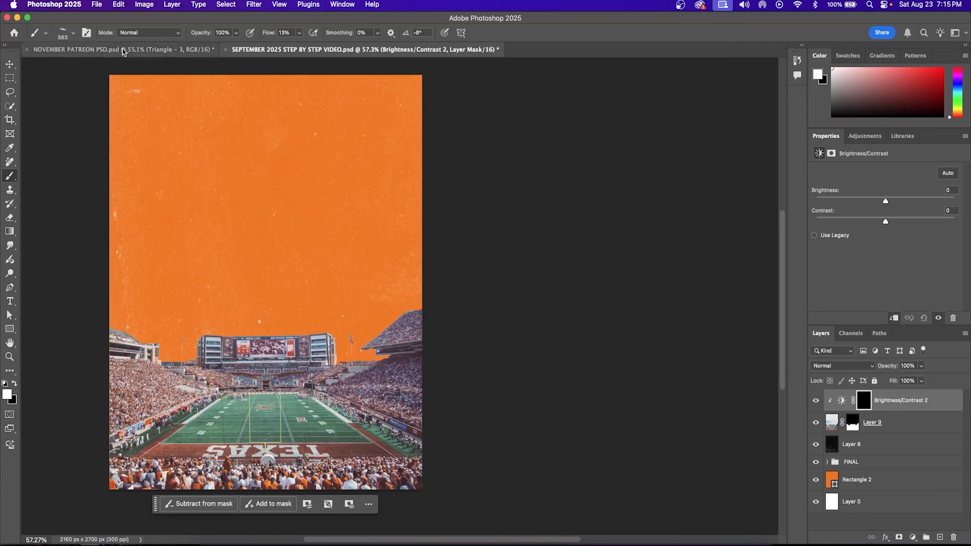
click(72, 33)
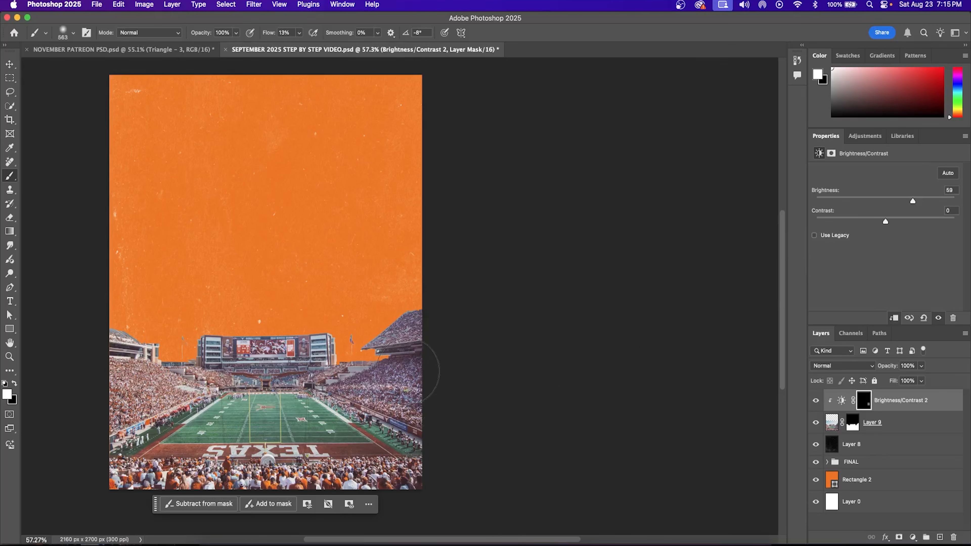
click(300, 32)
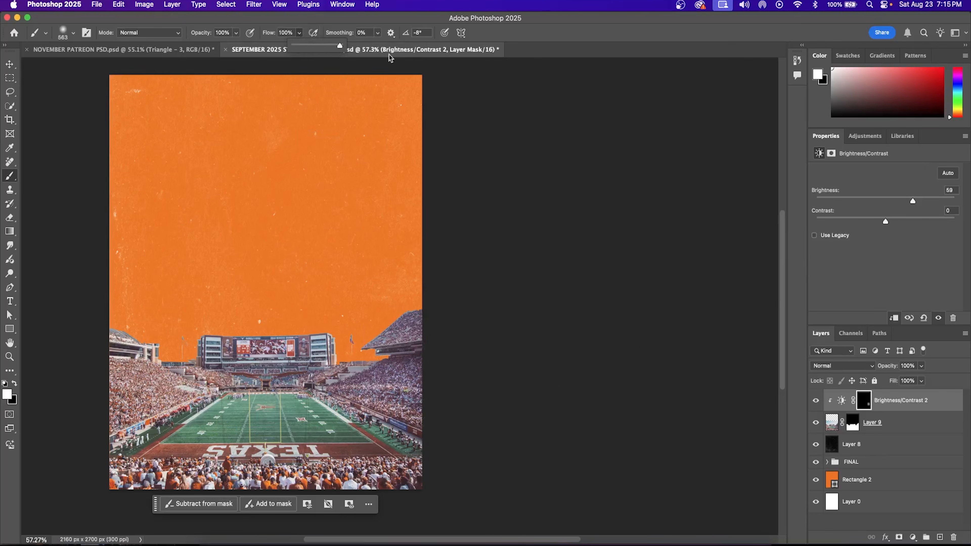
click(400, 400)
click(352, 390)
drag(399, 382, 418, 346)
key([)
drag(308, 384, 295, 376)
key([)
mouse_move(425, 425)
mouse_down()
mouse_move(416, 471)
mouse_move(381, 506)
mouse_up()
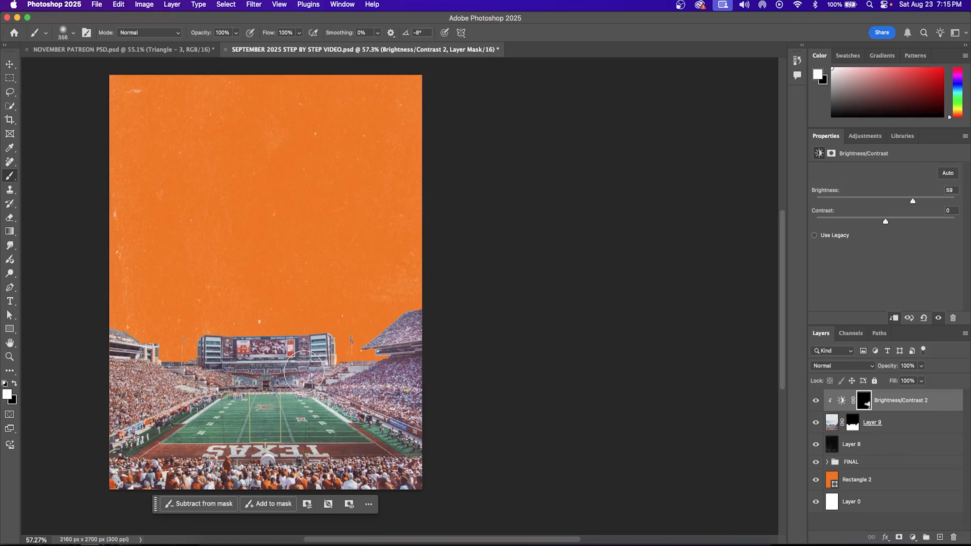
Step: Compare the brightening on and off, then bring the player photo in above the adjustment
click(816, 402)
click(816, 402)
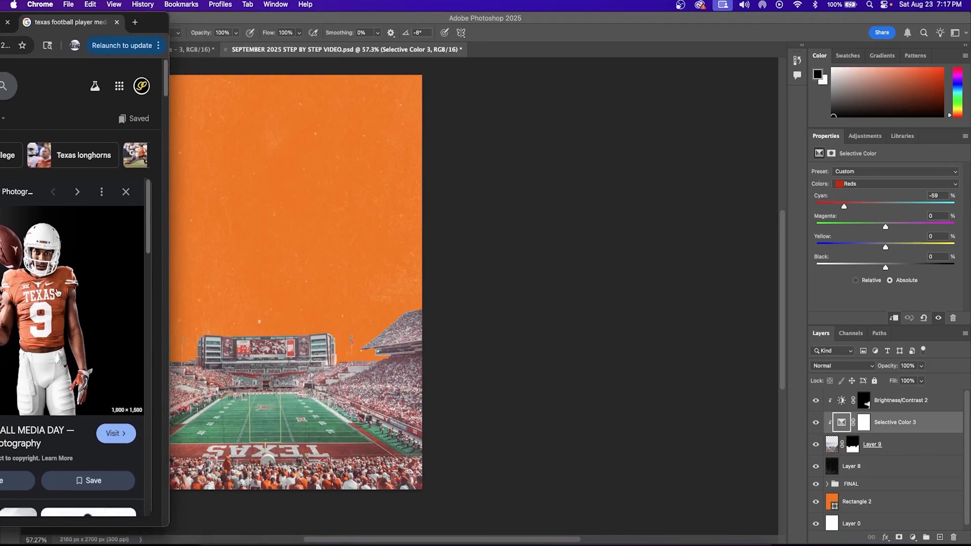
drag(58, 292, 278, 245)
drag(926, 431, 921, 380)
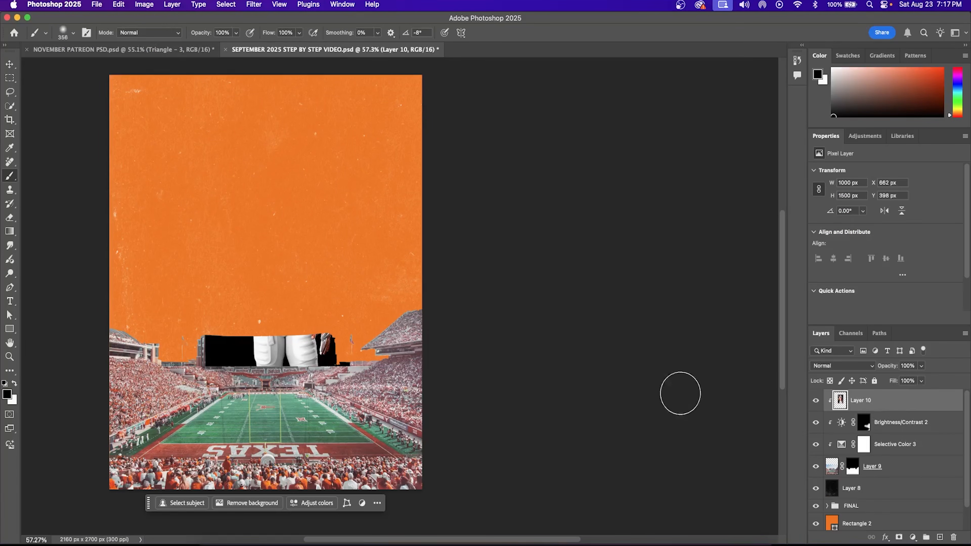
Step: Release the player photo's clipping mask and remove the coach photo's background
right_click(905, 402)
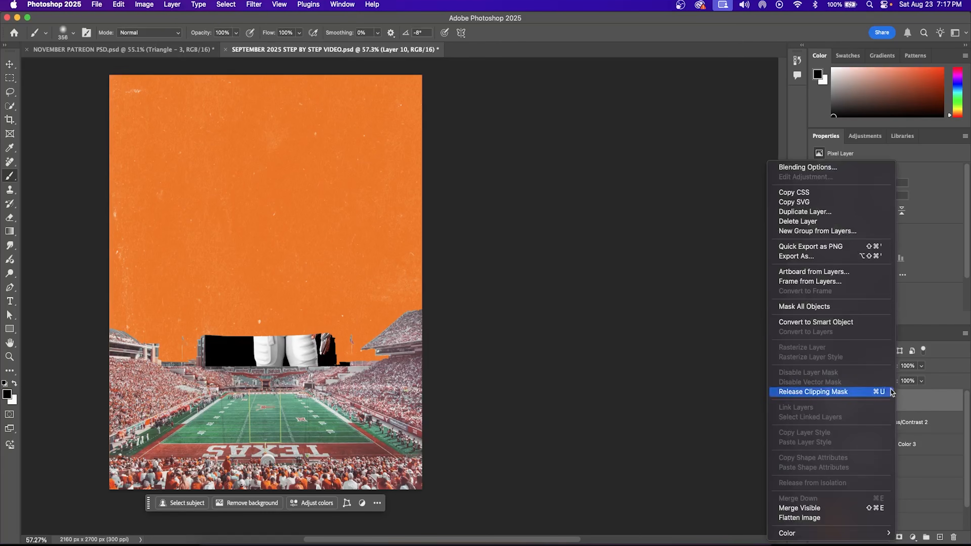
click(830, 394)
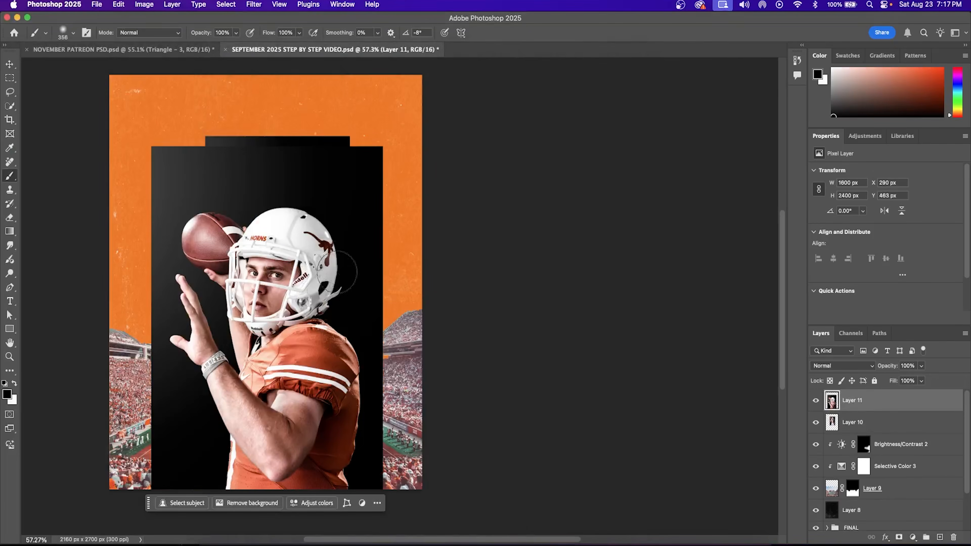
click(10, 65)
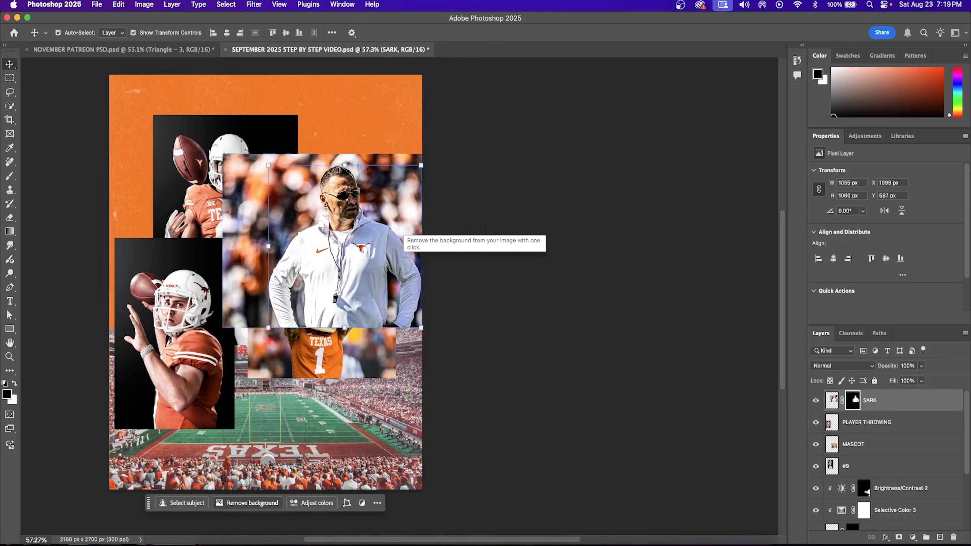
click(183, 312)
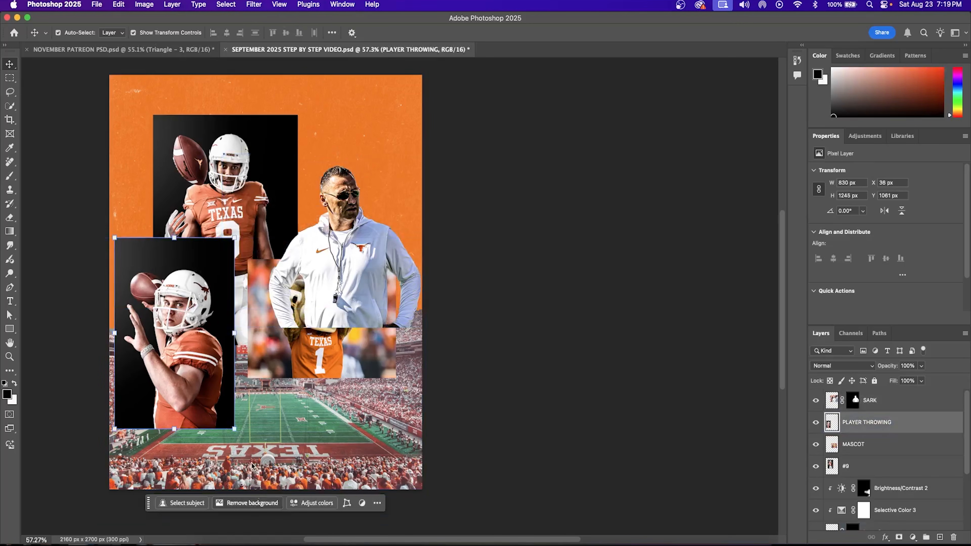
Step: Remove the backgrounds of the throwing quarterback and number 9 player, then place the mascot lower right
click(233, 248)
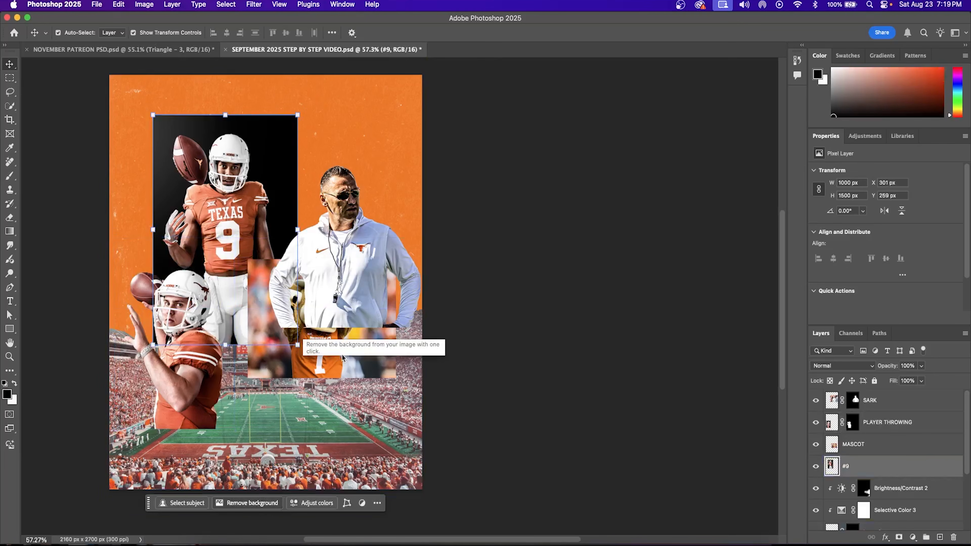
click(355, 350)
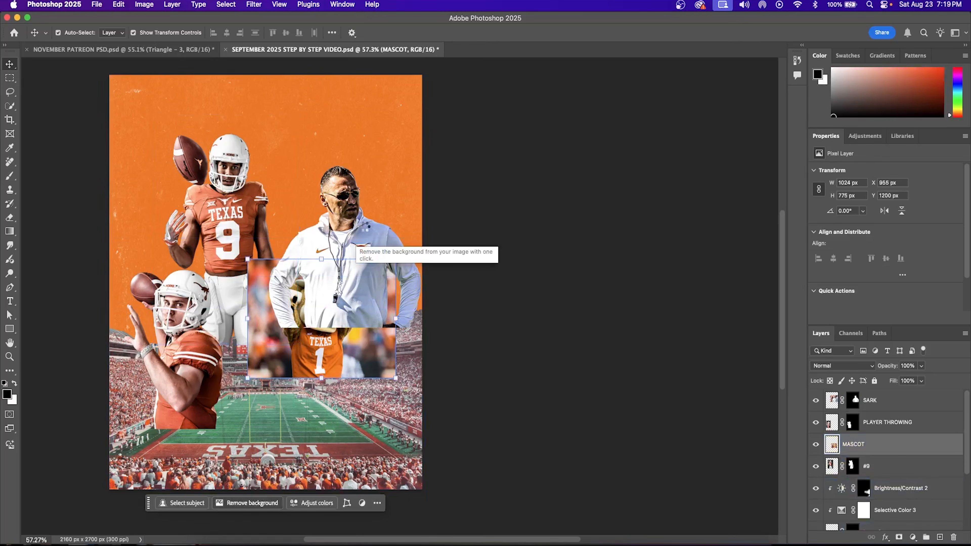
drag(922, 449, 921, 392)
drag(396, 259, 450, 276)
drag(366, 323, 367, 325)
Step: Shrink the throwing quarterback to about 84% and settle it in the lower left
key(Return)
drag(184, 363, 184, 306)
drag(235, 181, 216, 211)
drag(176, 302, 182, 338)
Step: Scale the number 9 player to about 116% and move it down and left
key(Return)
click(238, 165)
drag(298, 345, 327, 391)
drag(252, 328, 216, 351)
drag(291, 136, 284, 147)
drag(242, 223, 231, 216)
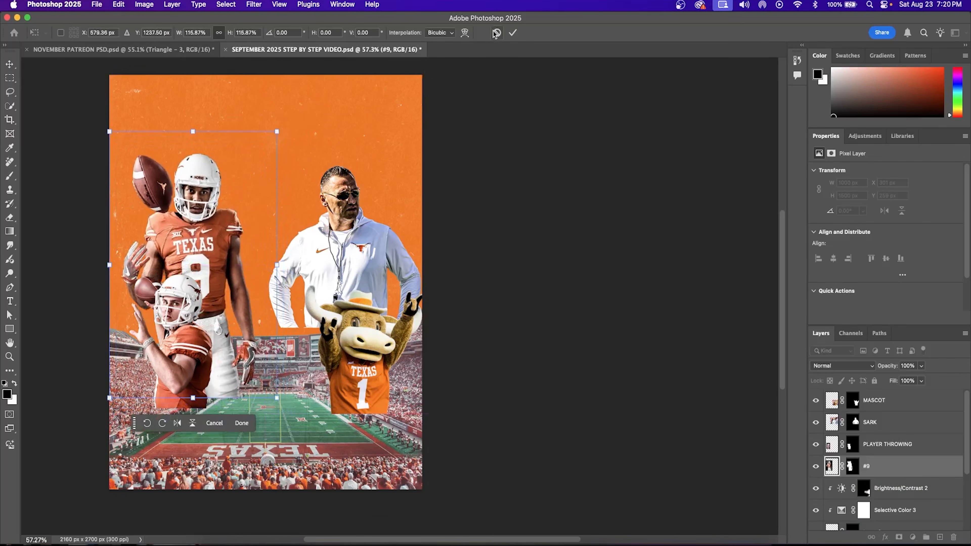
click(513, 33)
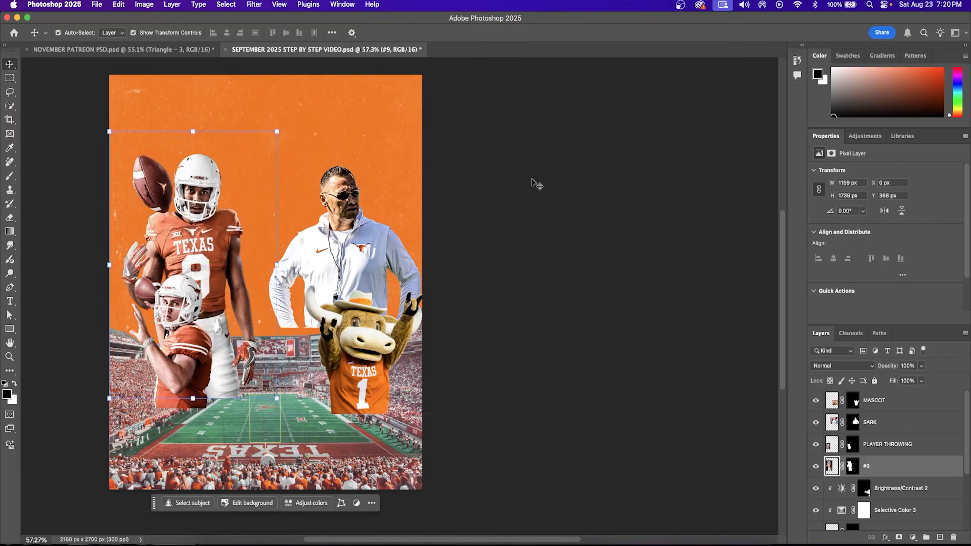
Step: Group the four figure layers as Group 2 and move it beneath the STADIUM layer
click(912, 402)
shift+click(911, 467)
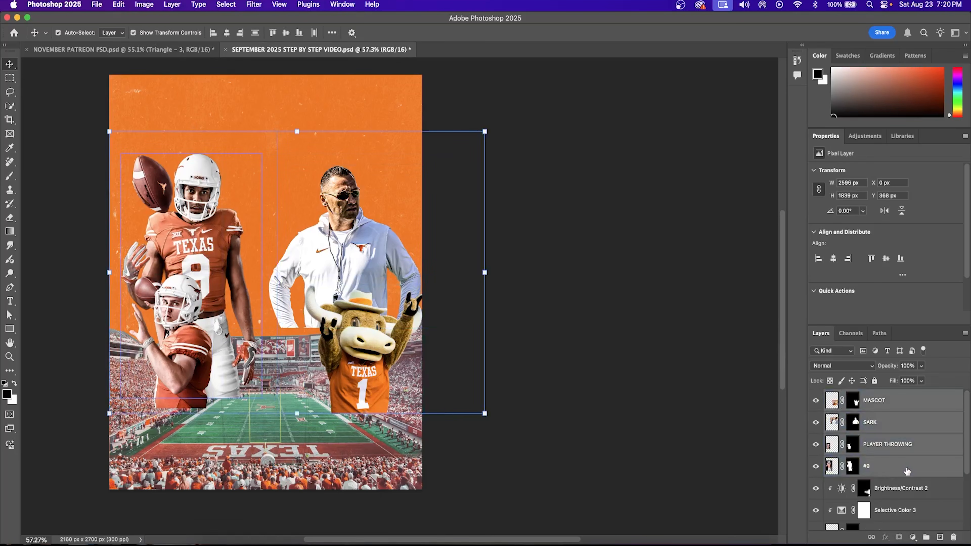
key(super+g)
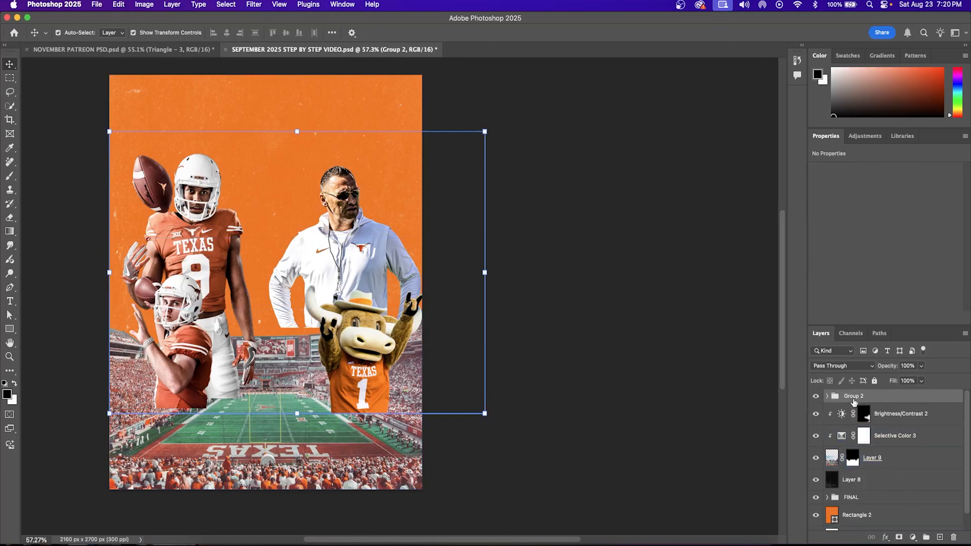
drag(875, 397, 875, 470)
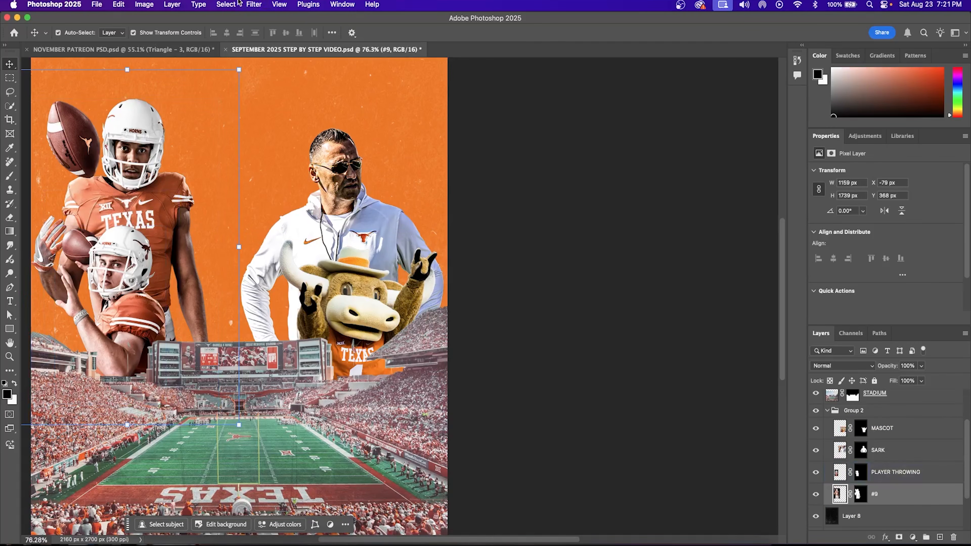
click(253, 4)
click(298, 123)
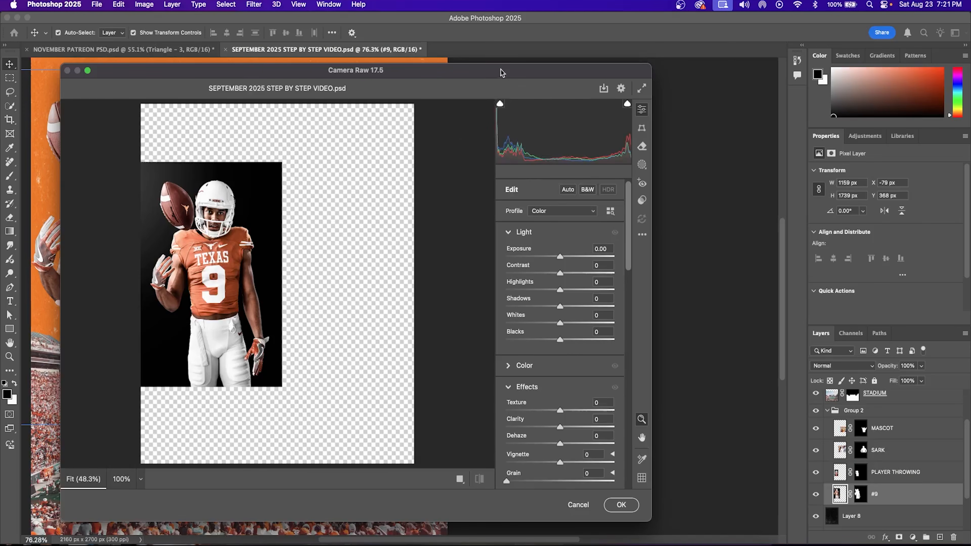
Step: Grade #9 in Camera Raw: red primary hue +24, saturation +48, sharpening 22
drag(562, 68, 785, 80)
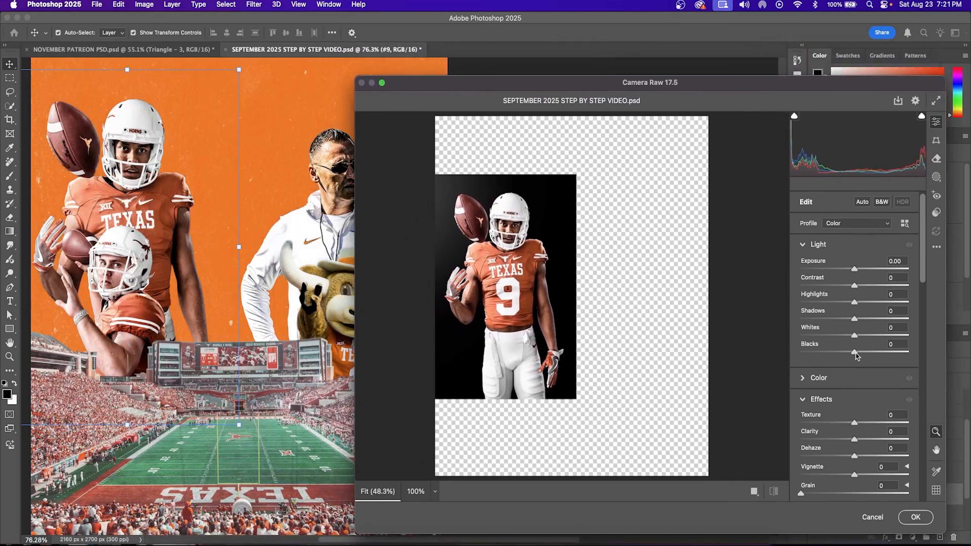
scroll(876, 383, down, 5)
scroll(879, 417, down, 15)
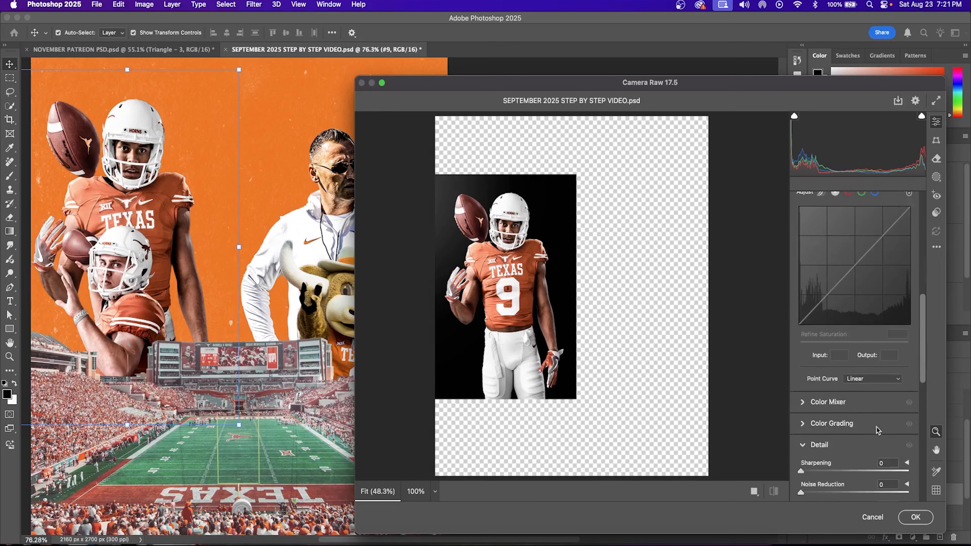
scroll(876, 431, down, 2)
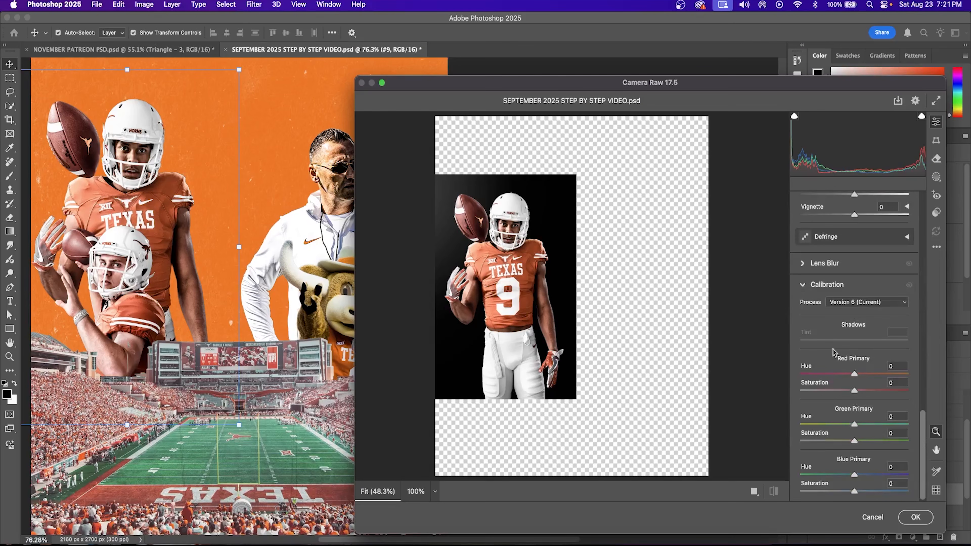
drag(855, 374, 881, 393)
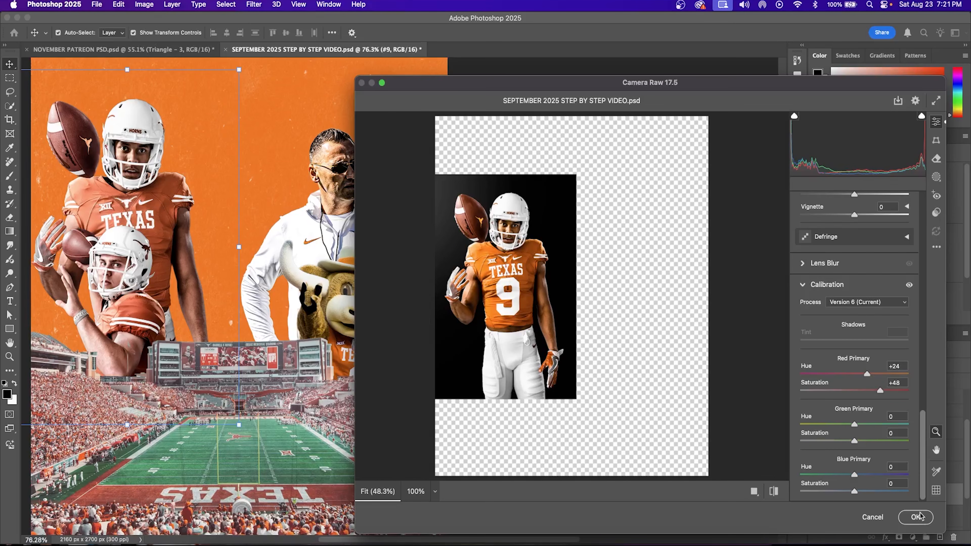
scroll(810, 281, up, 10)
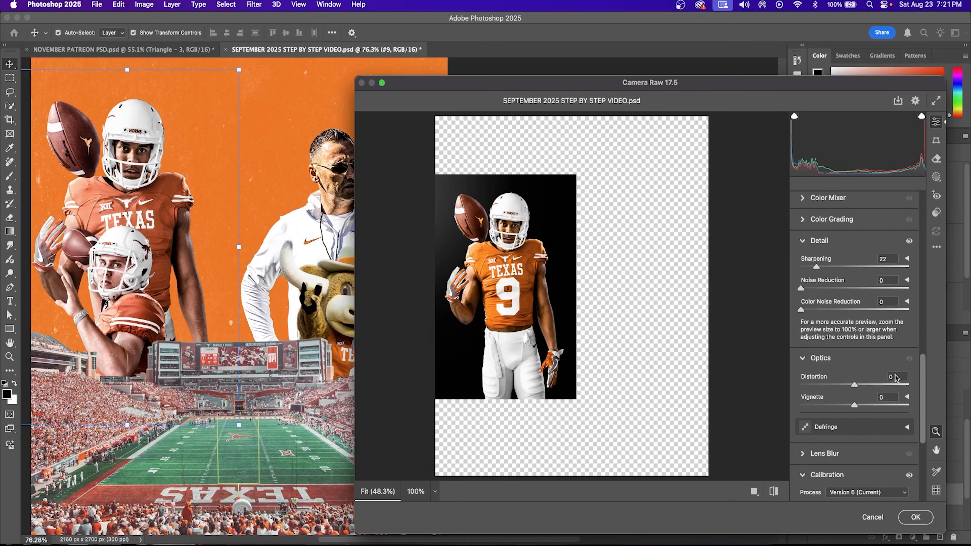
click(922, 519)
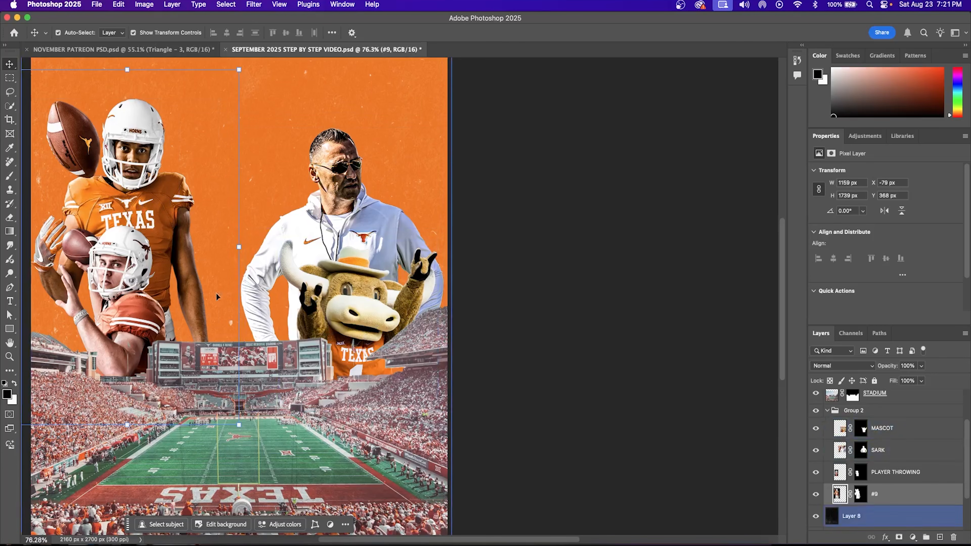
Step: Reapply the last Camera Raw grade to the PLAYER THROWING layer
click(142, 325)
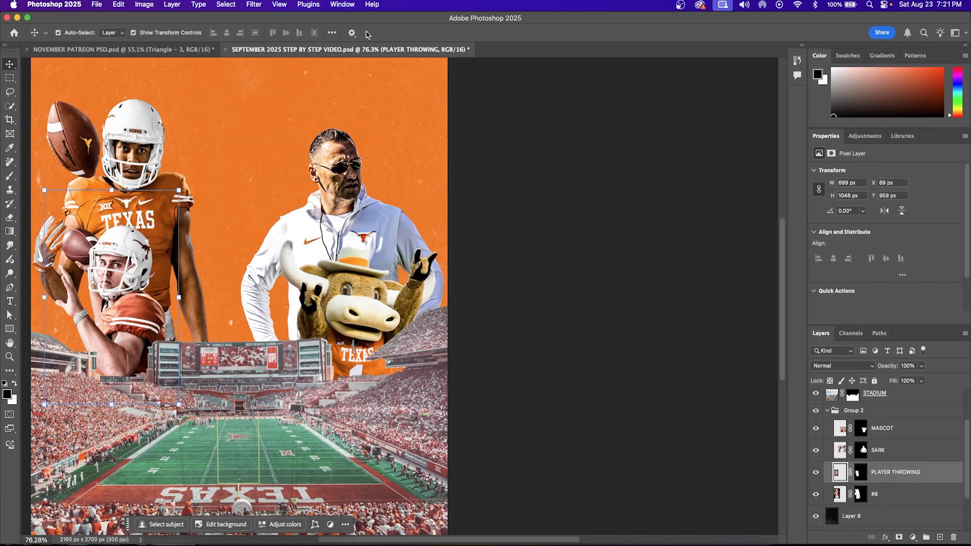
click(254, 4)
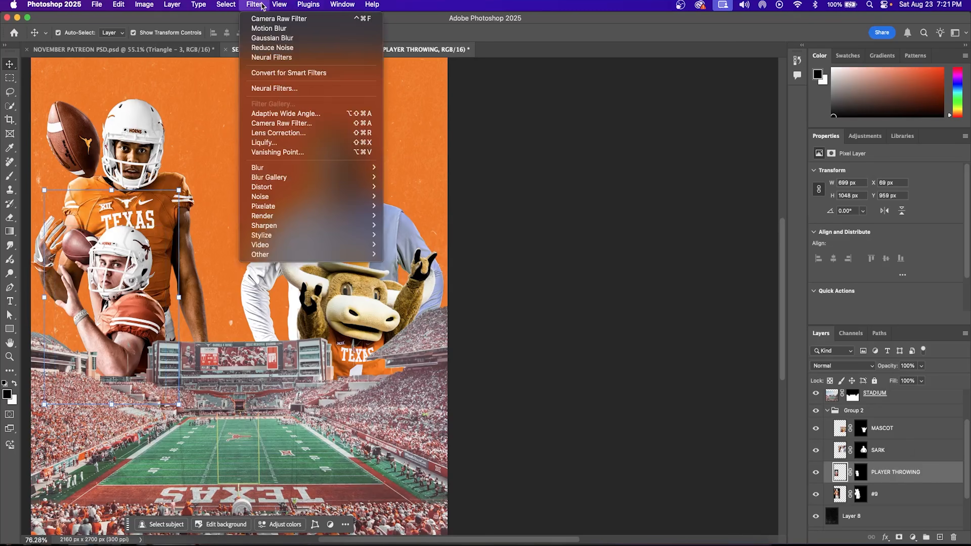
click(267, 18)
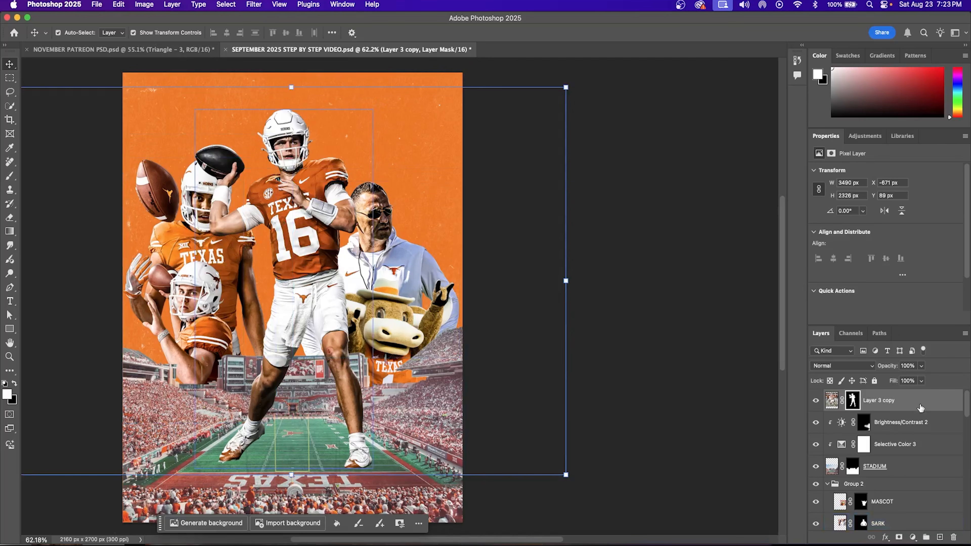
Step: Grade Layer 3 copy in Camera Raw Calibration: warmer, less saturated red primary; shifted, more saturated green primary
click(832, 401)
click(263, 4)
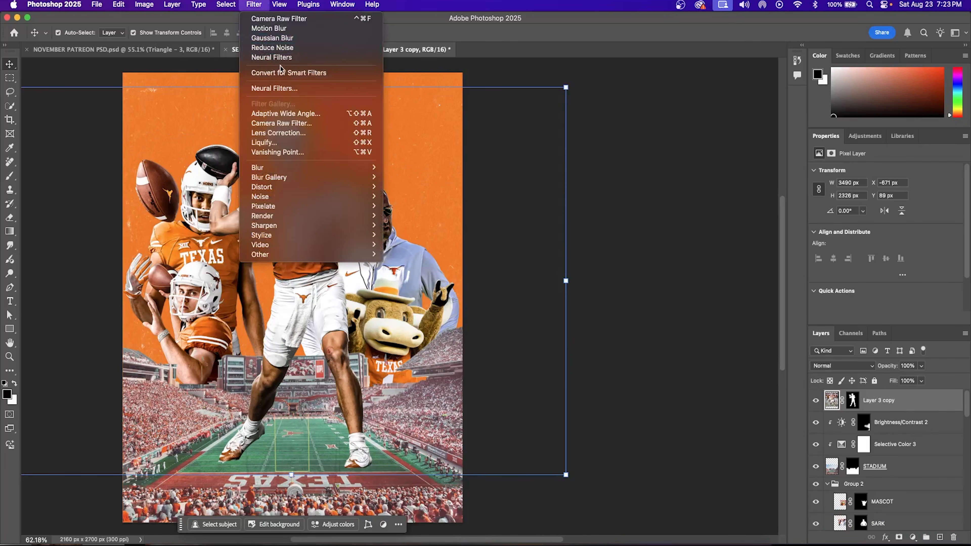
click(281, 123)
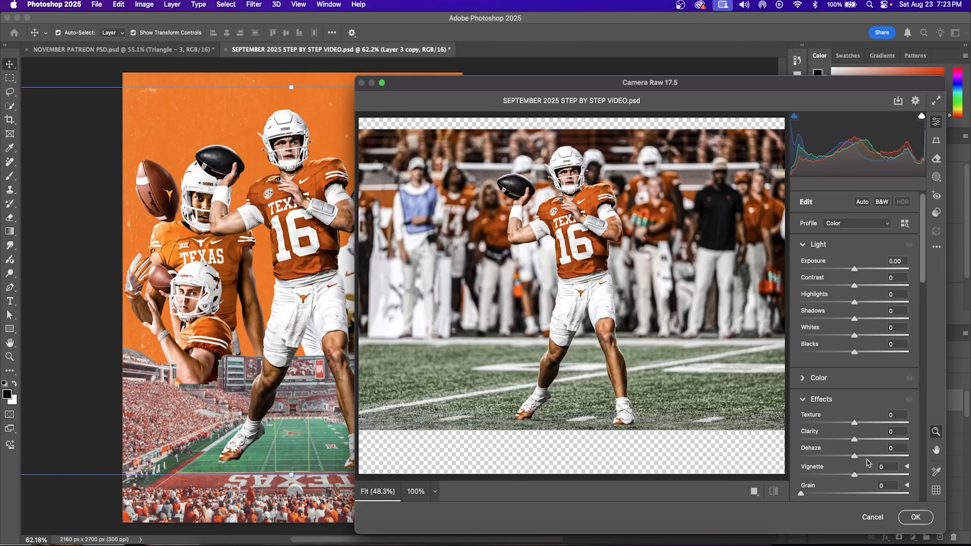
scroll(867, 463, down, 15)
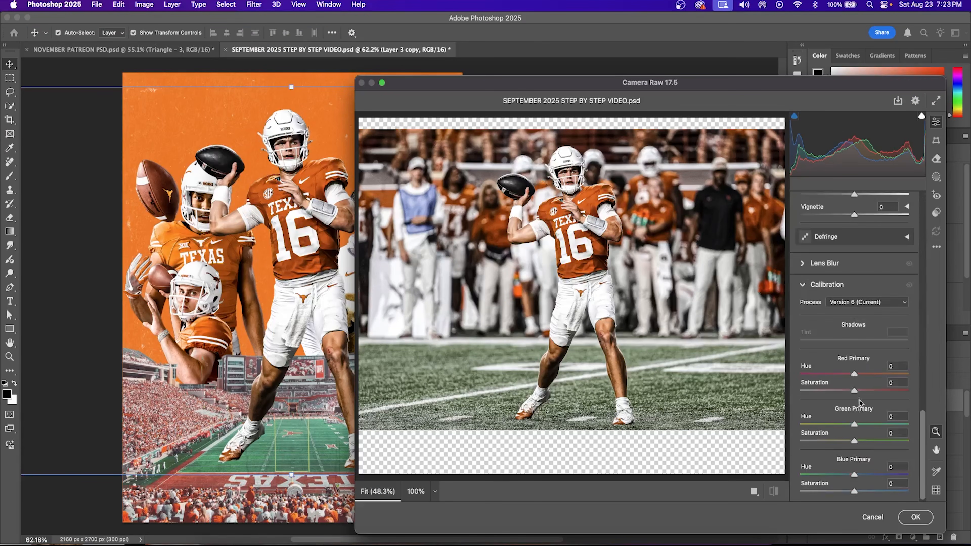
drag(855, 374, 867, 391)
drag(863, 374, 858, 374)
drag(855, 425, 861, 440)
drag(868, 391, 831, 392)
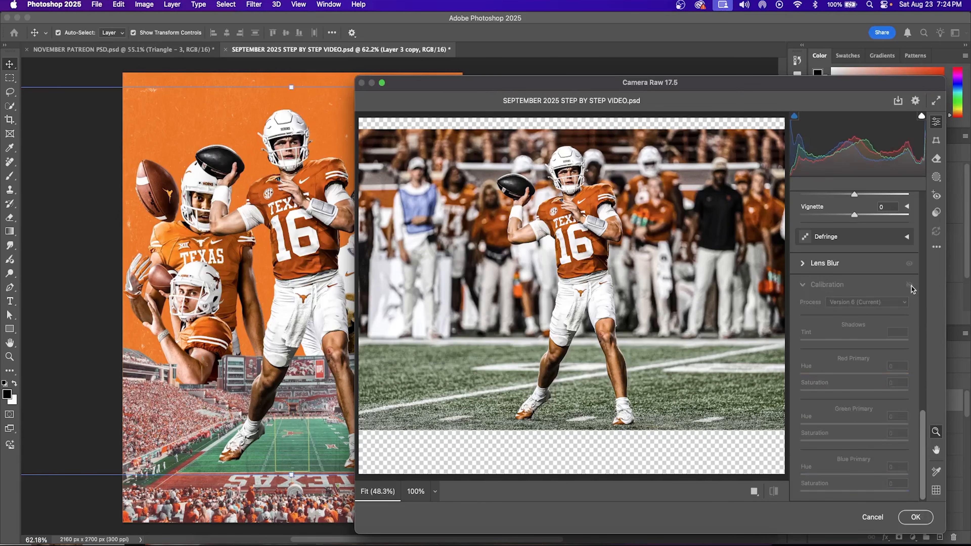
click(915, 517)
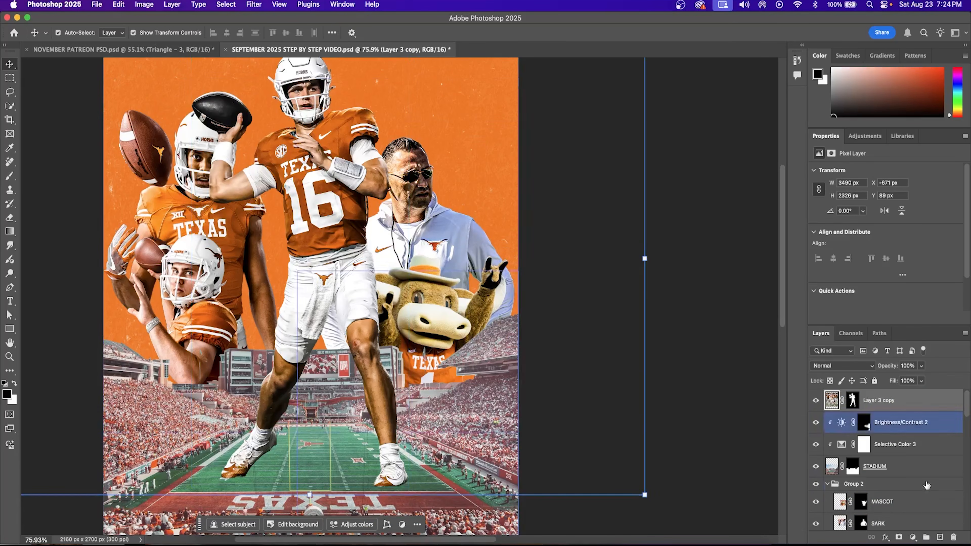
Step: Add a new layer below the quarterback cutout and set up a soft round brush of about 94 px
click(940, 537)
drag(895, 402, 895, 427)
key(b)
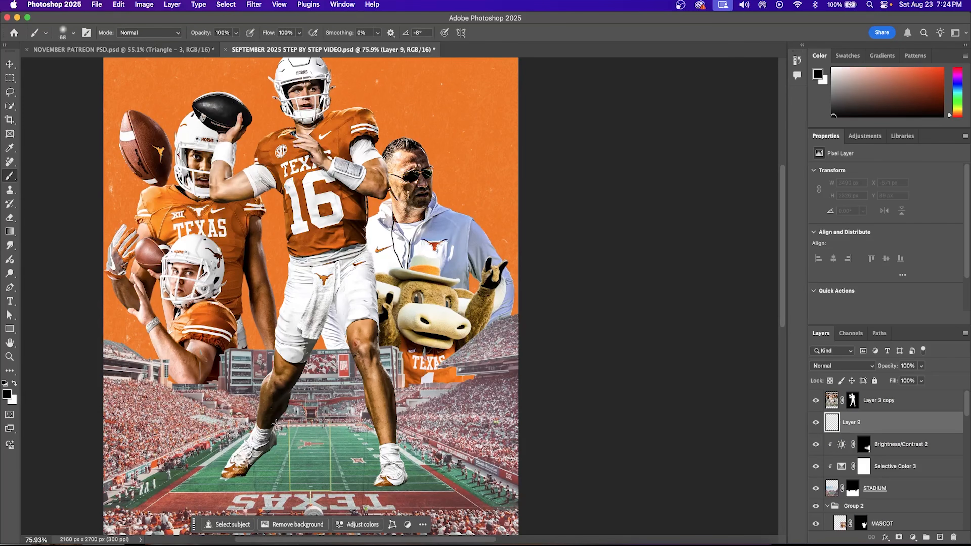
click(73, 33)
click(71, 66)
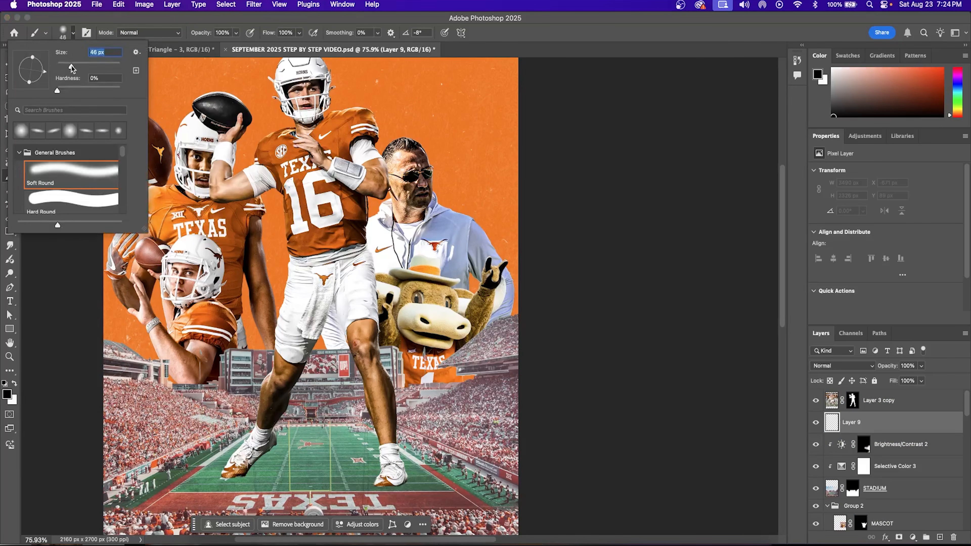
key(Caps_Lock)
drag(75, 66, 87, 68)
Step: Paint a black shadow beside the player's shoe and set that layer to 20% opacity
drag(284, 458, 265, 469)
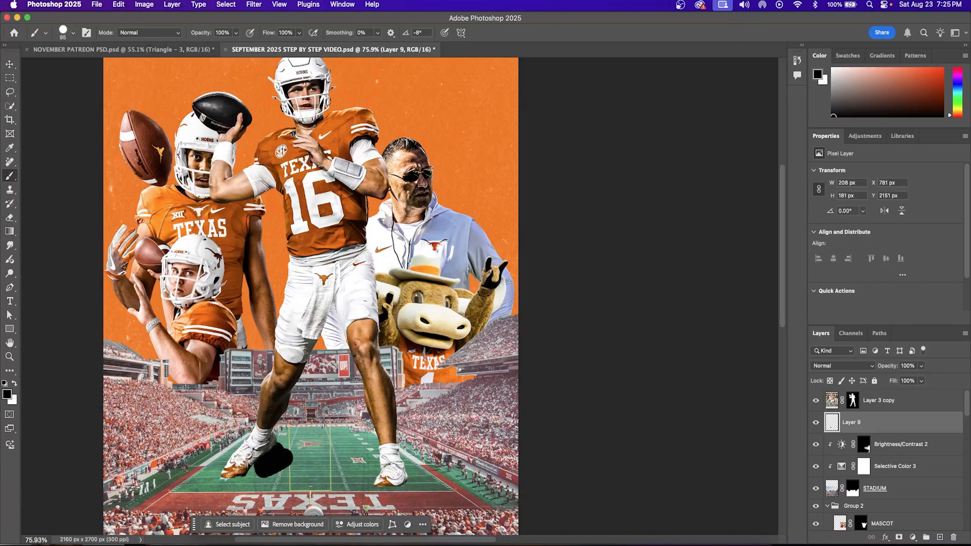
key(super+z)
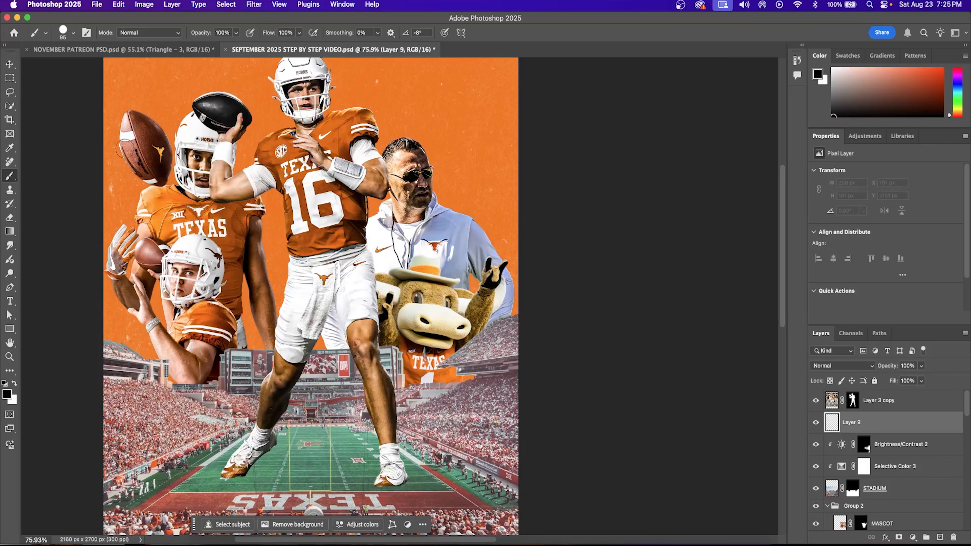
click(73, 33)
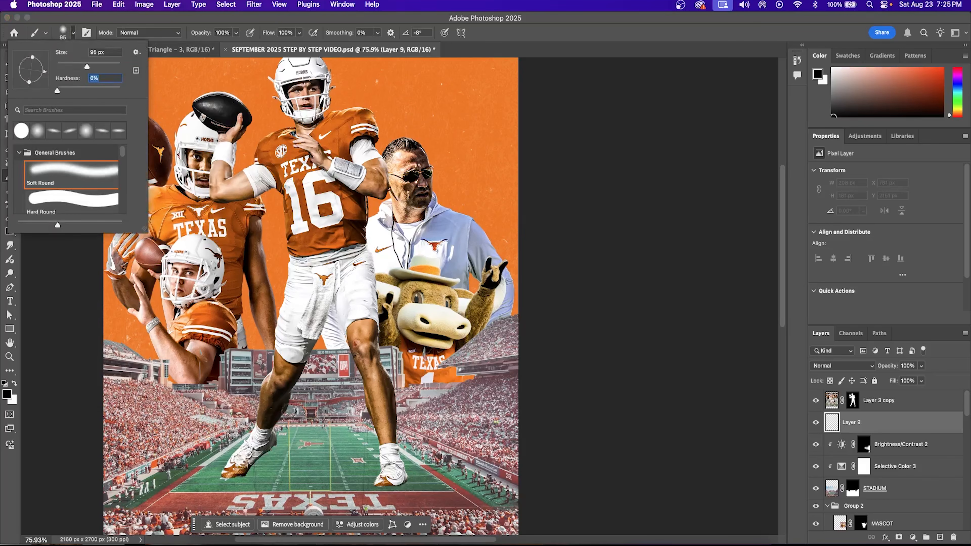
key(bracketright)
mouse_move(258, 463)
mouse_down()
mouse_move(278, 454)
mouse_move(249, 472)
mouse_up()
click(921, 366)
drag(892, 383, 891, 384)
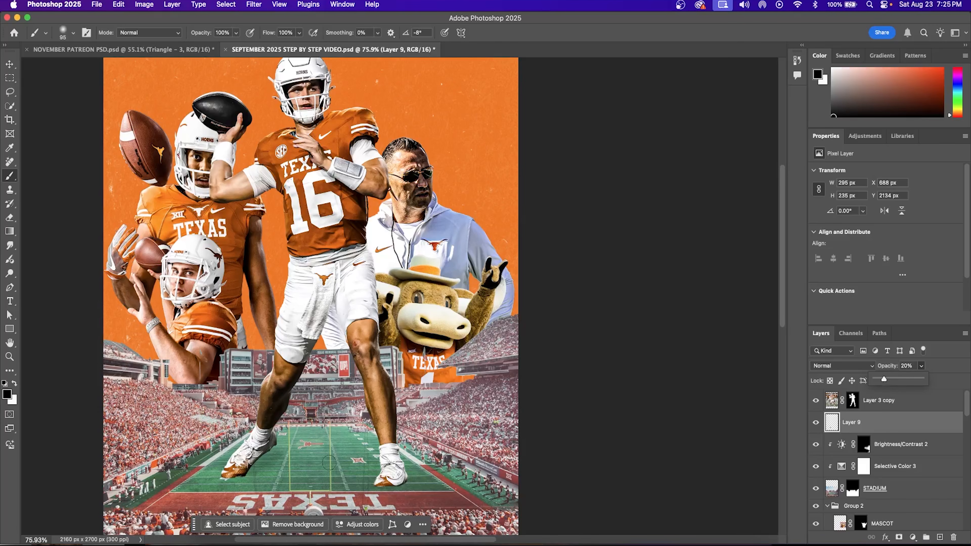
click(384, 477)
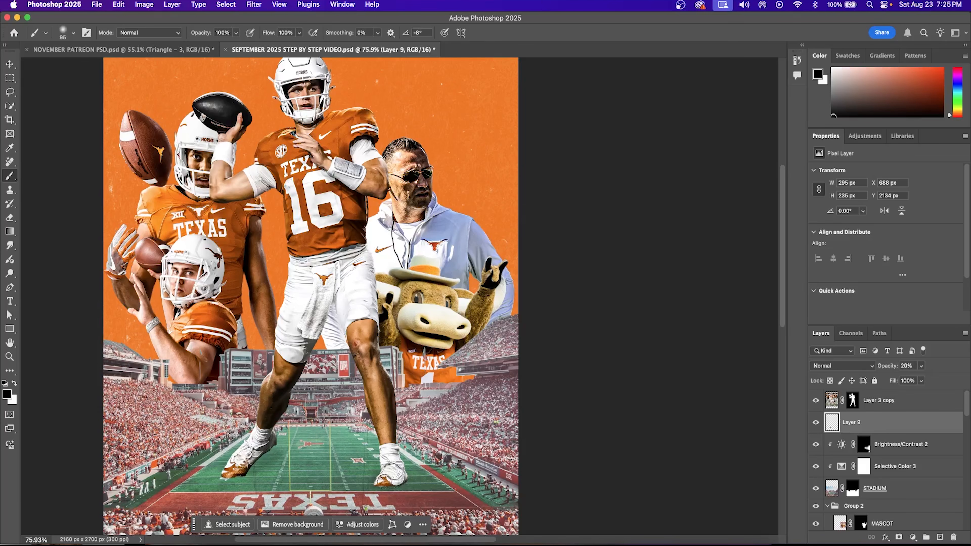
click(244, 467)
Step: On another new layer, paint a field shadow at 60% brush flow and 20% layer opacity
click(940, 537)
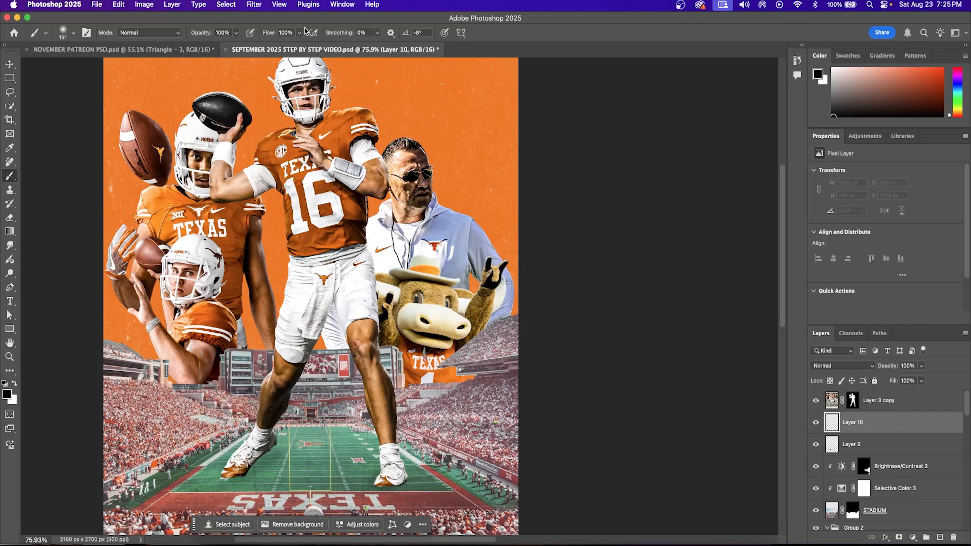
click(300, 33)
drag(296, 46, 283, 46)
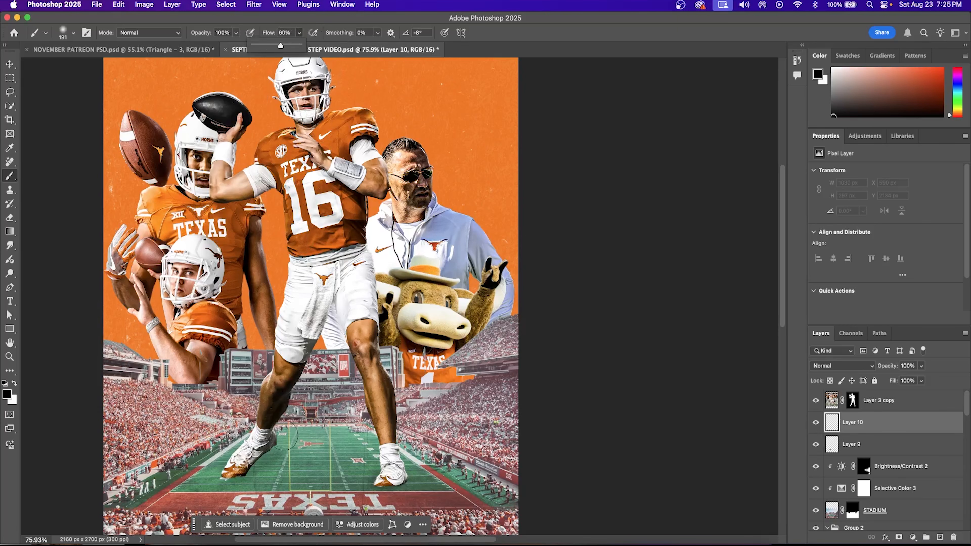
drag(306, 455, 354, 457)
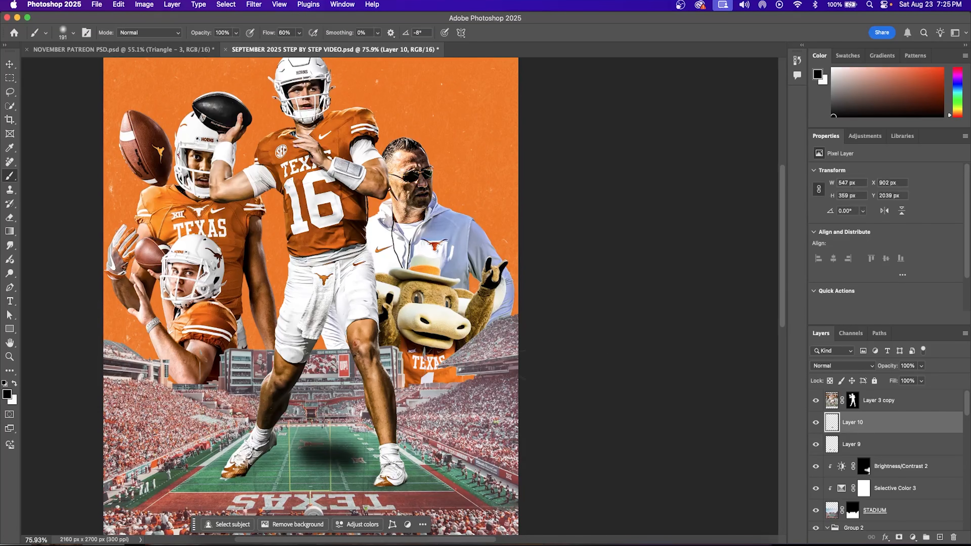
click(921, 366)
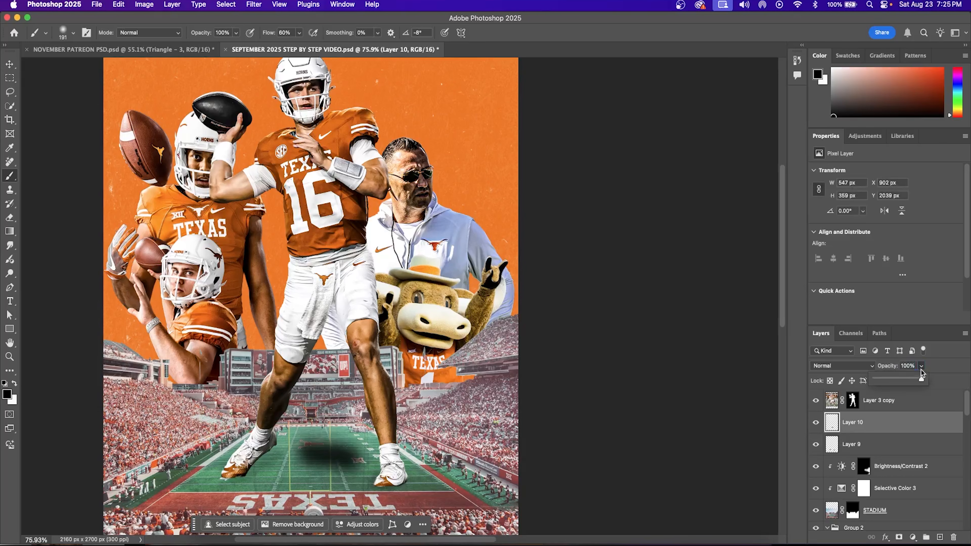
drag(882, 381, 880, 381)
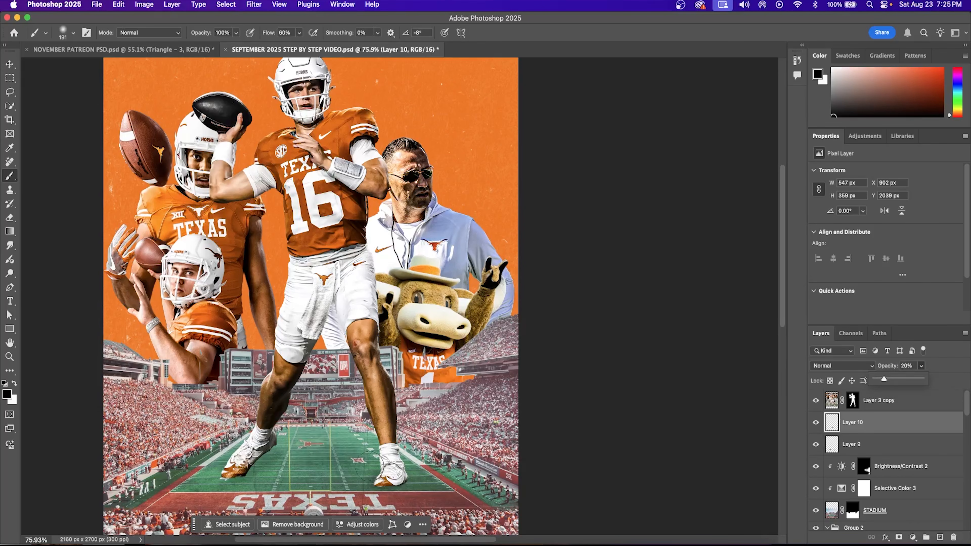
click(303, 448)
drag(294, 445, 305, 446)
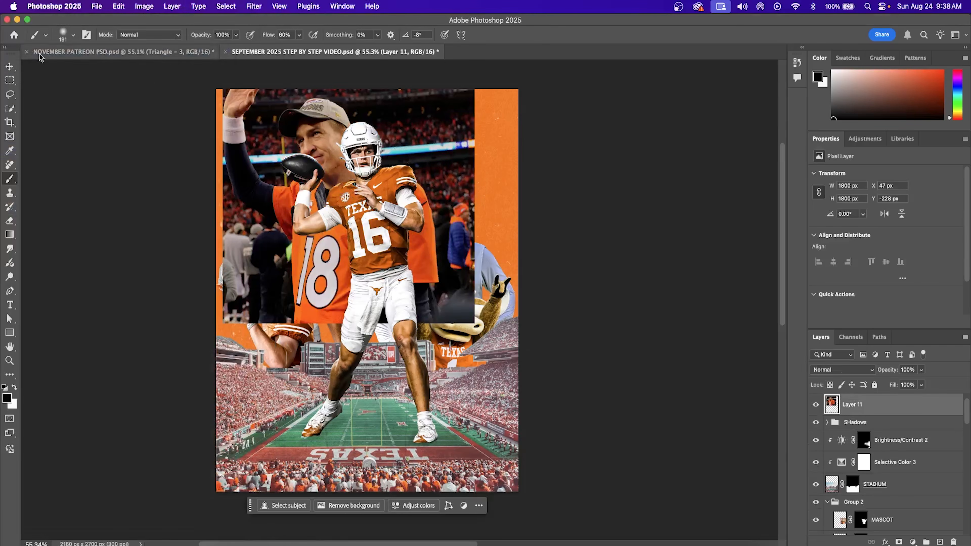
Step: Move Layer 11 beneath the players, shift it left, tilt it about 7°, and blend it with Lighter Color
drag(901, 409, 875, 440)
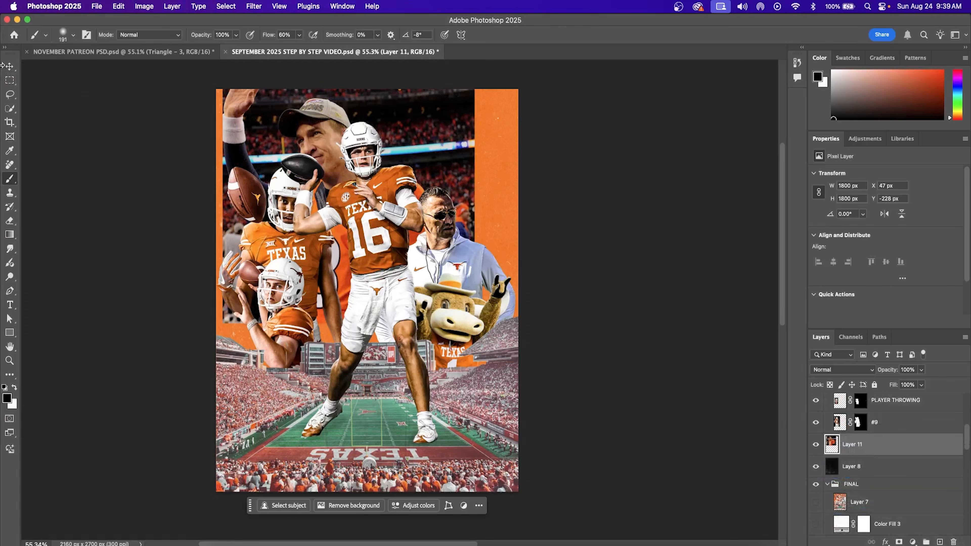
key(ctrl+t)
drag(416, 165, 353, 168)
drag(448, 186, 445, 204)
click(511, 34)
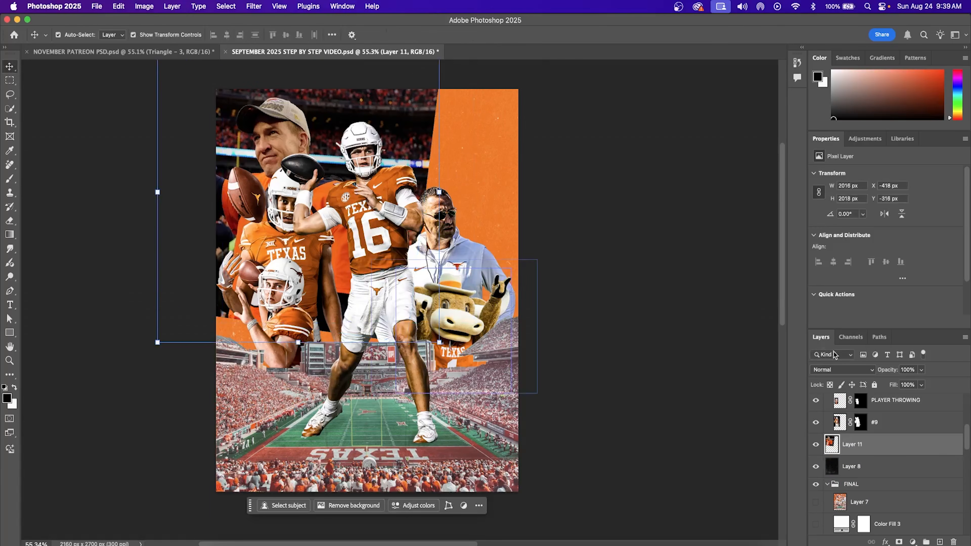
click(840, 369)
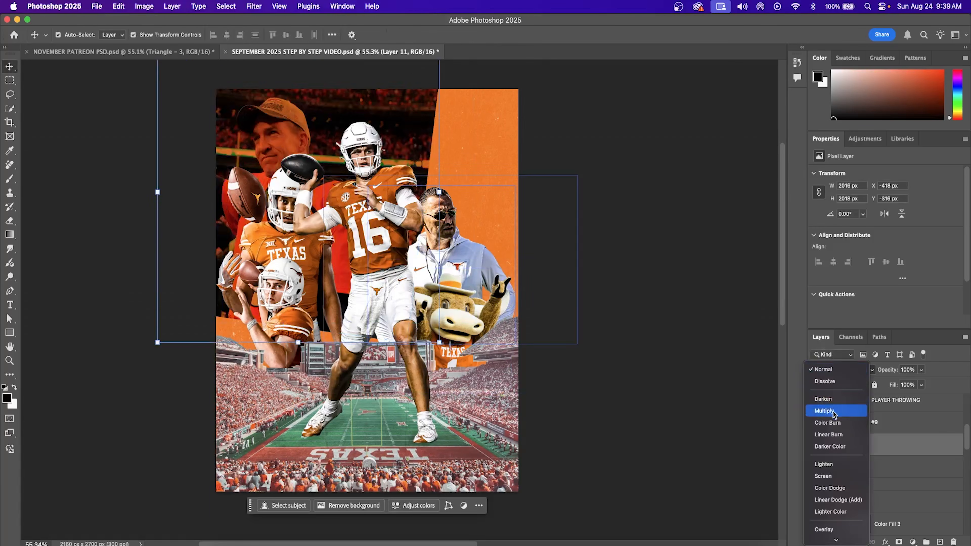
click(831, 512)
Step: Refine the #18 photo's placement: tilt to 6.22° and nudge it slightly upward
click(443, 194)
drag(453, 191, 450, 205)
mouse_move(396, 154)
mouse_down()
mouse_move(399, 136)
mouse_move(396, 149)
mouse_up()
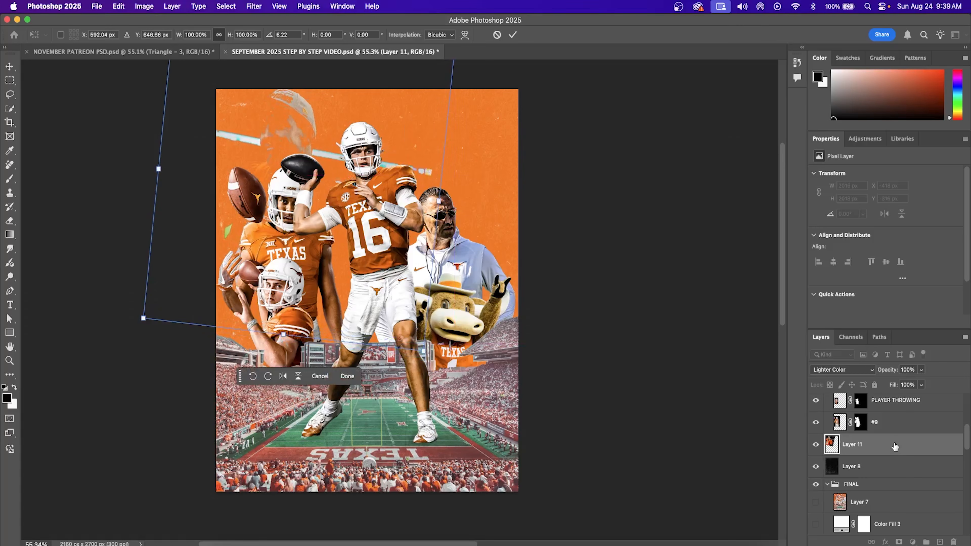
key(Return)
Step: Apply a Black & White adjustment to Layer 11's #18 photo
click(144, 6)
mouse_move(159, 36)
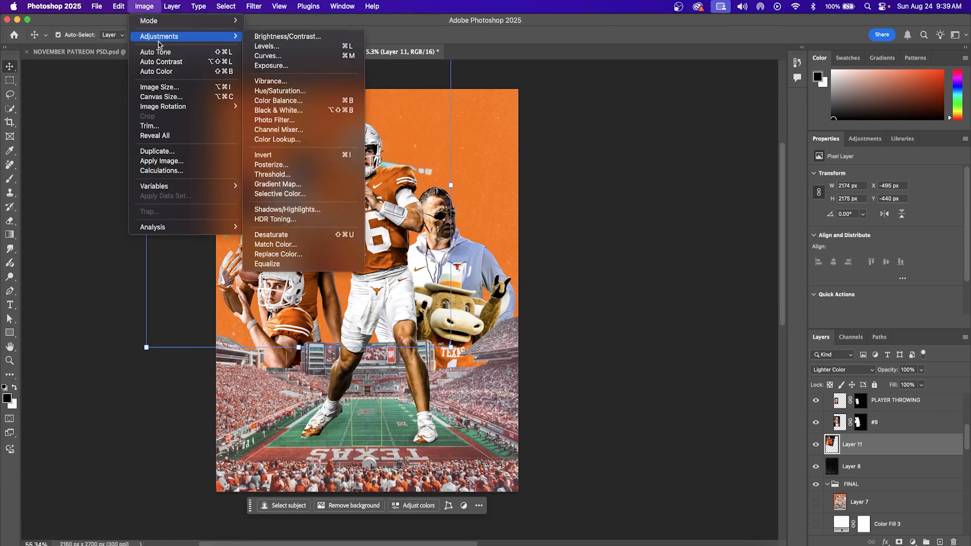
click(275, 111)
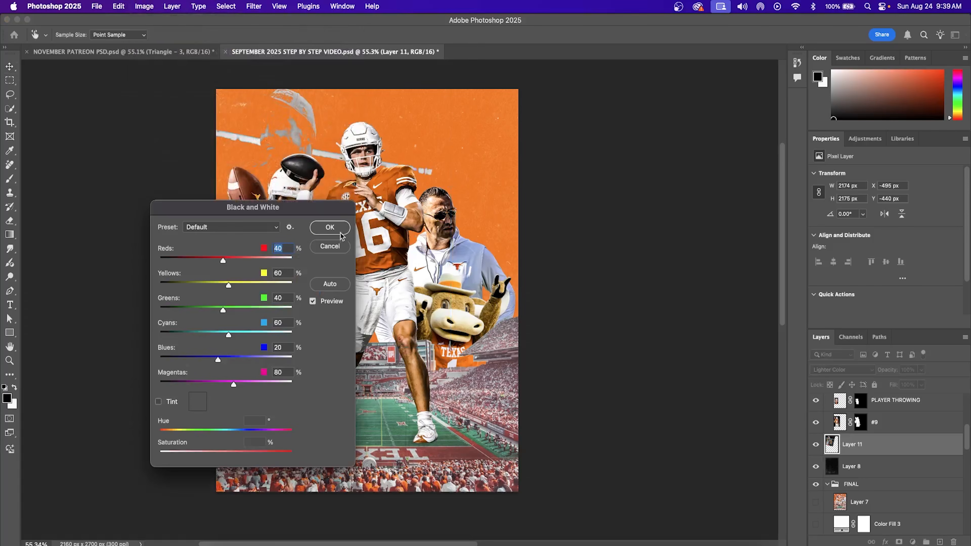
click(327, 226)
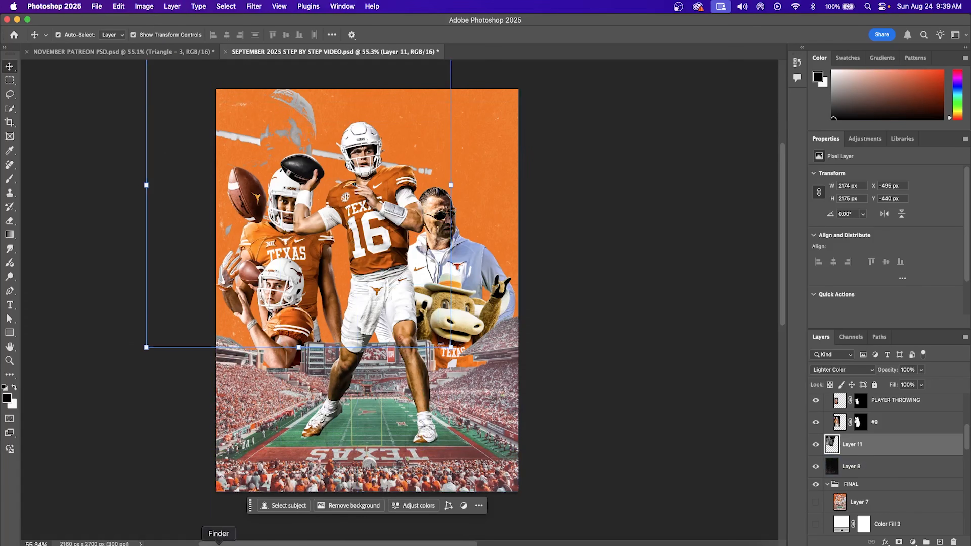
Step: Drag the smiling player portrait from Chrome onto the poster, enlarged to about 225% at upper right
click(281, 541)
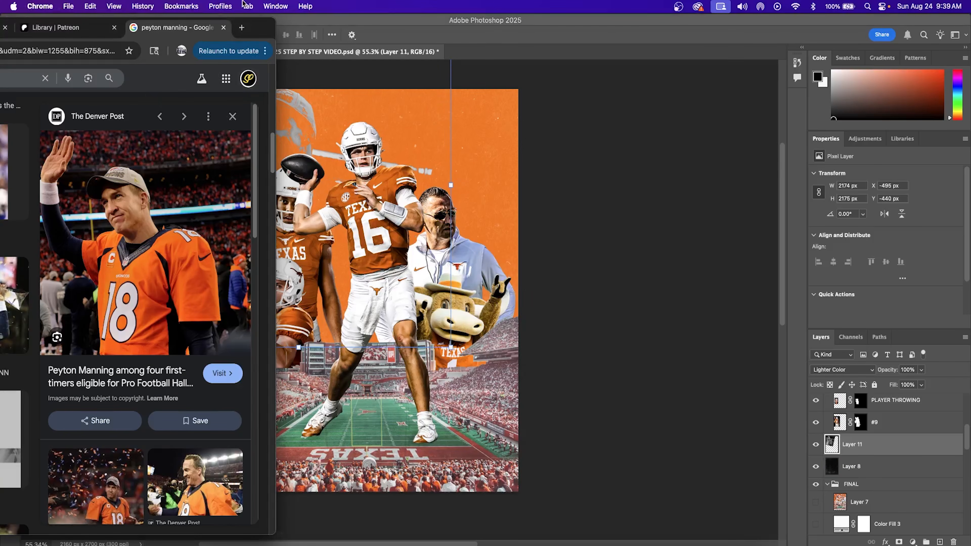
drag(265, 31, 275, 32)
double_click(274, 31)
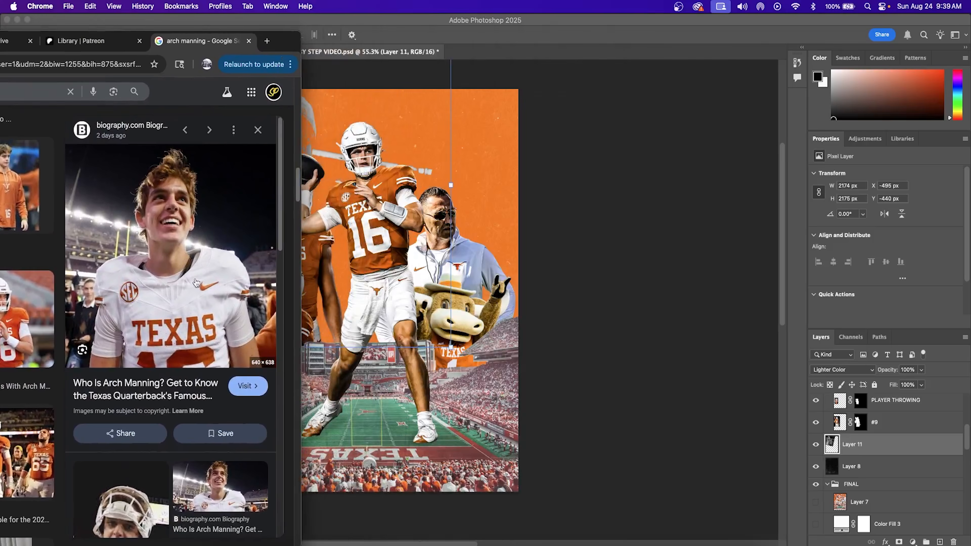
drag(185, 266, 384, 214)
drag(429, 161, 602, 110)
drag(471, 144, 461, 179)
Step: Commit the portrait's placement, set Layer 12 to Lighter Color, and convert it to black and white
click(513, 35)
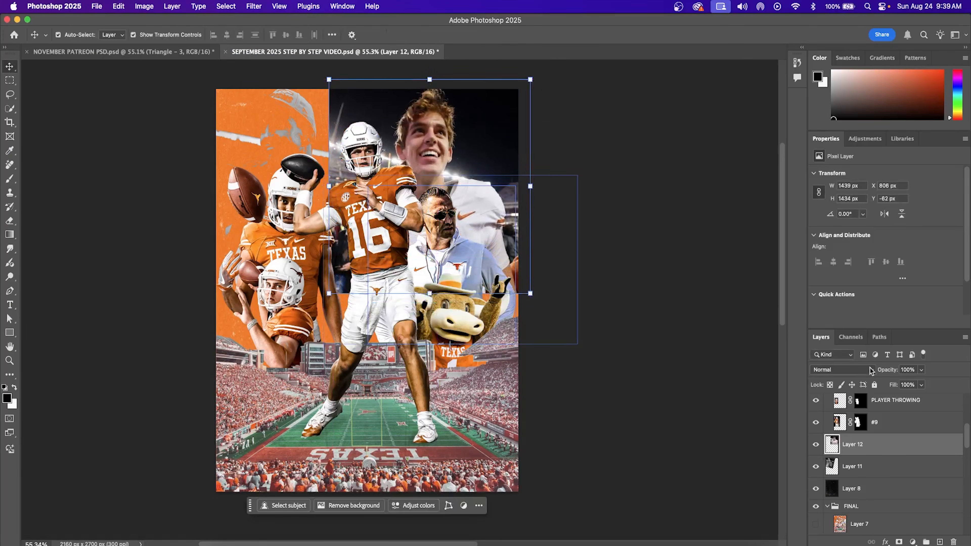
click(841, 369)
click(854, 511)
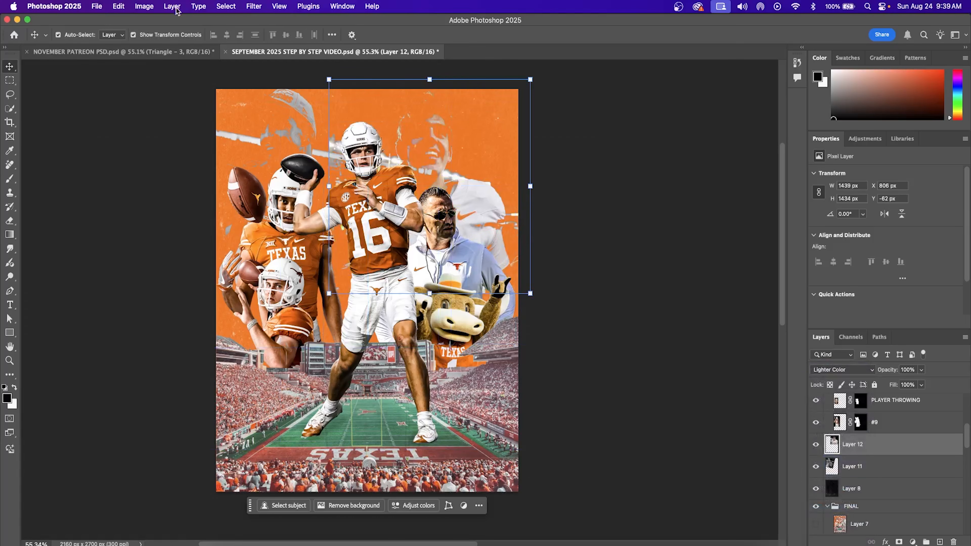
click(147, 7)
mouse_move(160, 36)
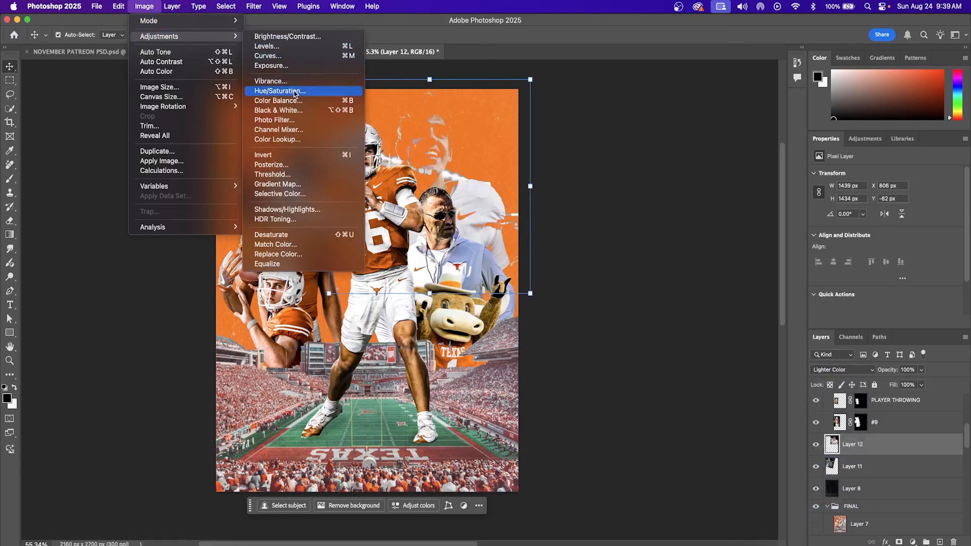
click(275, 110)
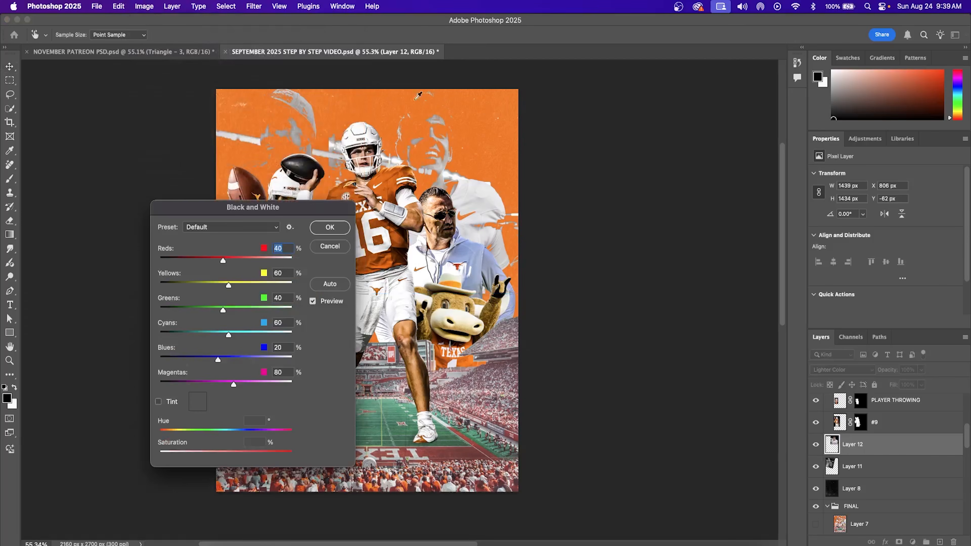
click(333, 230)
Step: Paste the black Nike swoosh from Chrome into the poster as Layer 13
key(super+Tab)
drag(719, 44, 313, 49)
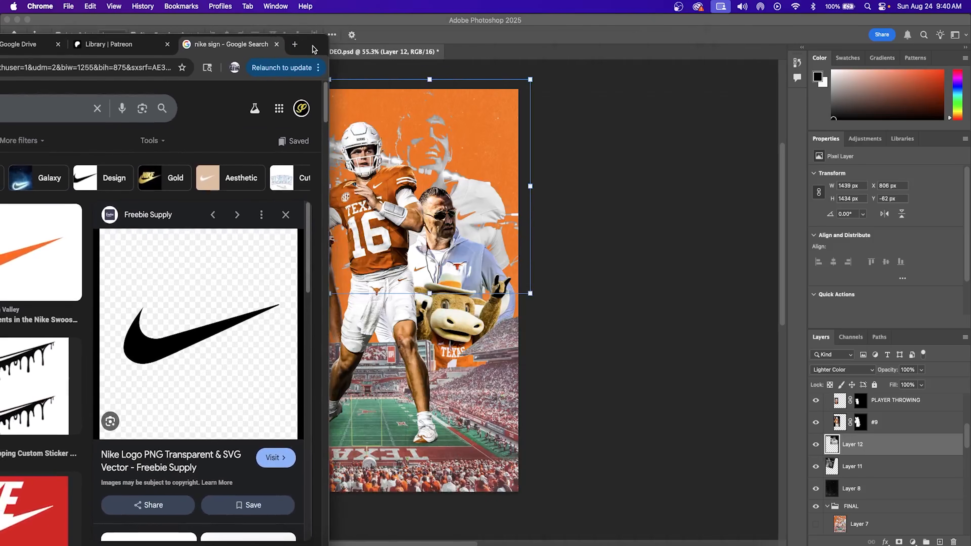
click(363, 284)
key(super+v)
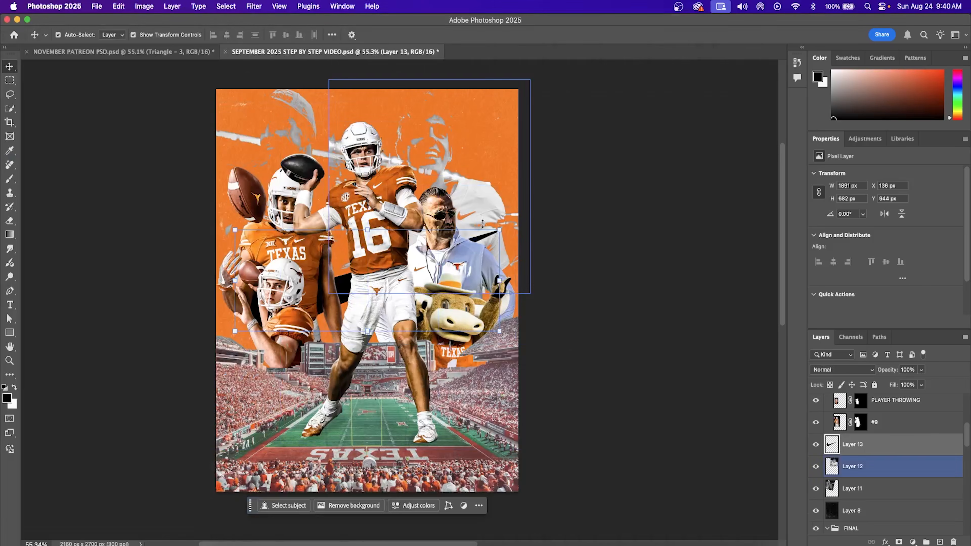
Step: Move Layer 13 swoosh to the top of the stack, scale it to 76.5%, and place it across the players' midsection
drag(898, 451, 883, 396)
drag(497, 231, 437, 255)
drag(349, 292, 392, 285)
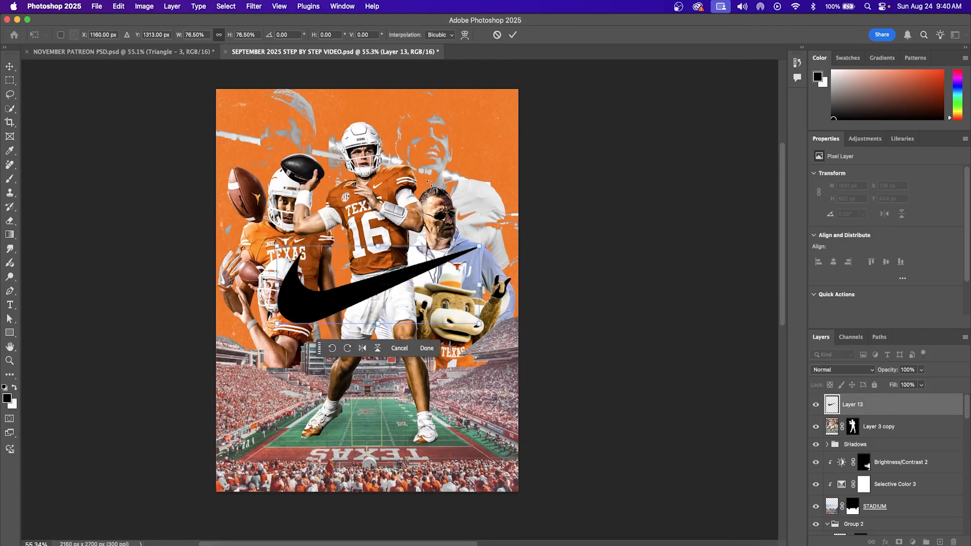
click(513, 35)
super+click(898, 506)
click(913, 542)
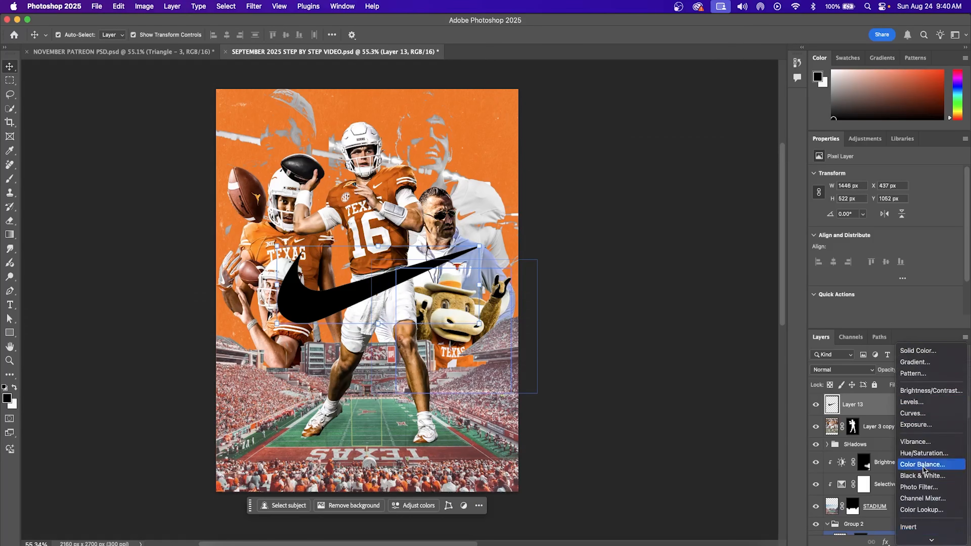
Step: Add a mid grey (#9e9d9c) Color Fill layer and clip it to the layer below
click(920, 350)
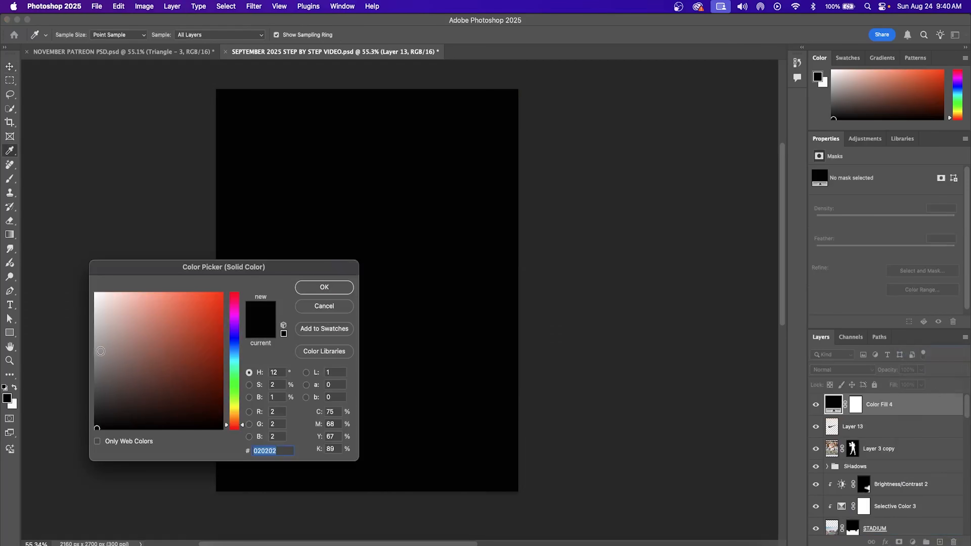
click(95, 344)
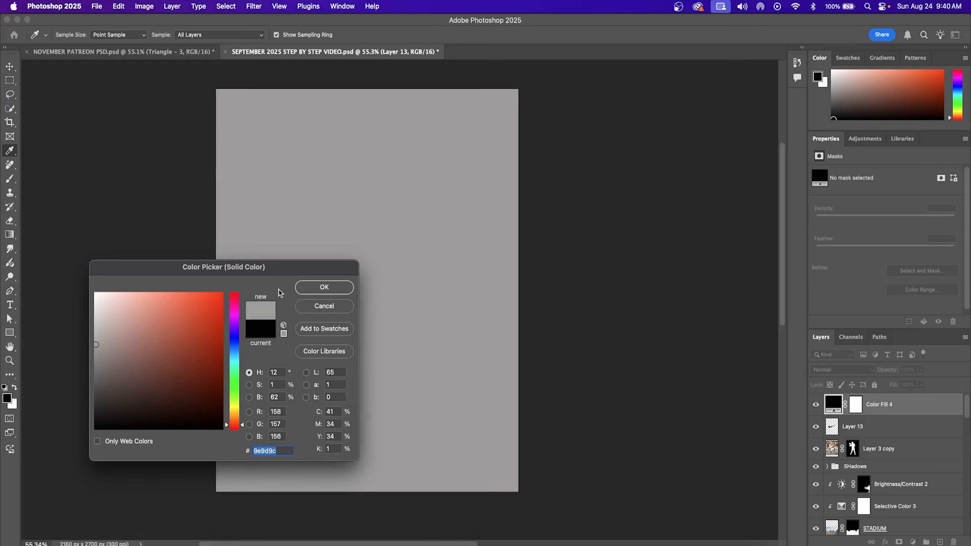
click(324, 287)
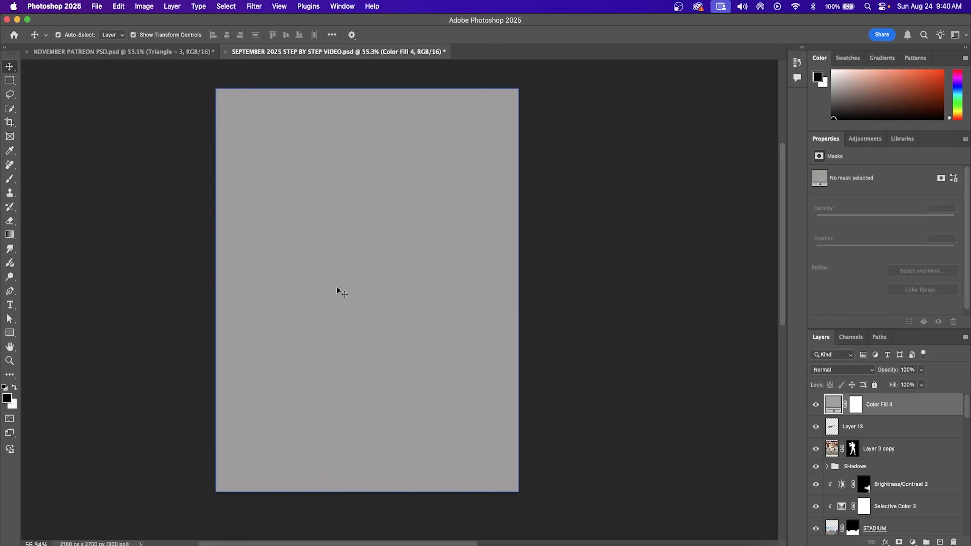
right_click(902, 411)
click(868, 397)
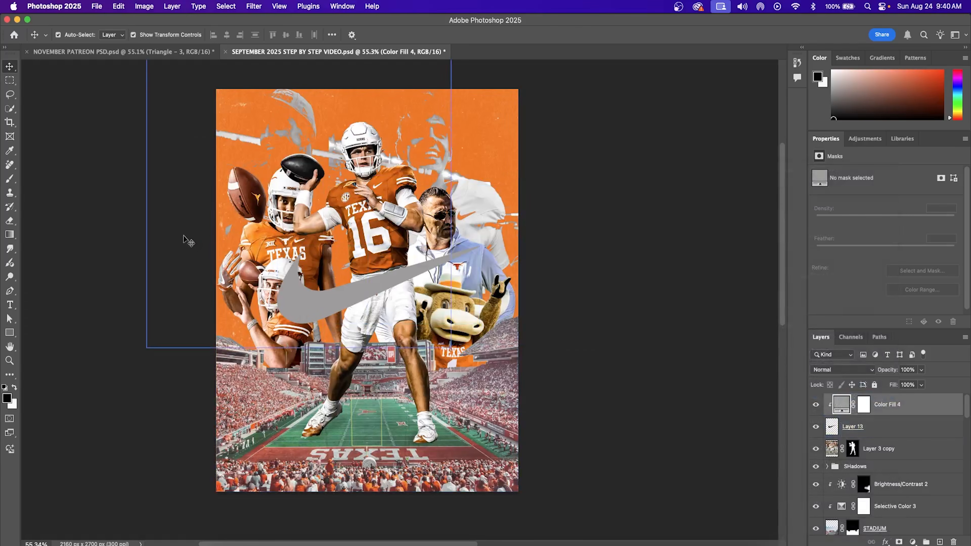
Step: Duplicate Layer 13, move the copy above Color Fill 4, and clip Color Fill 4 to Layer 13
click(890, 428)
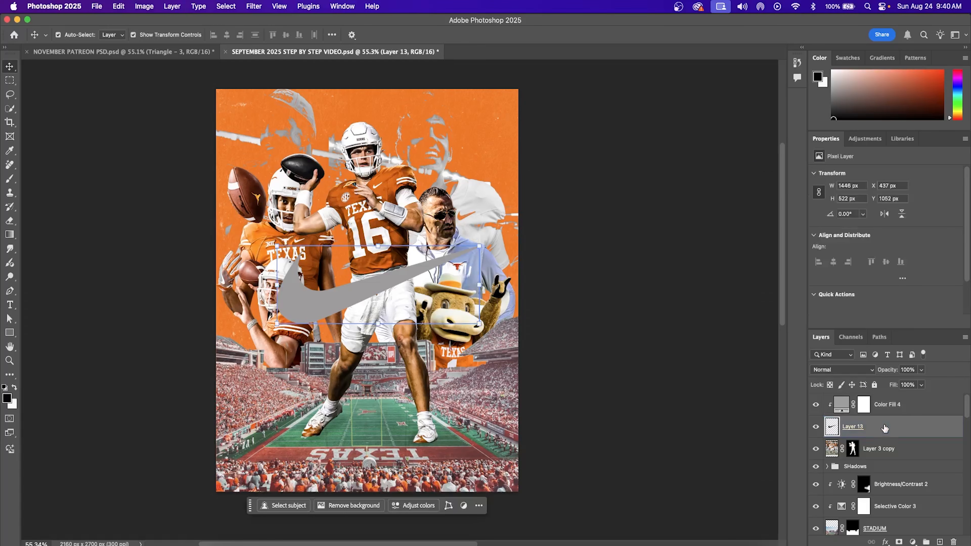
right_click(884, 428)
click(799, 215)
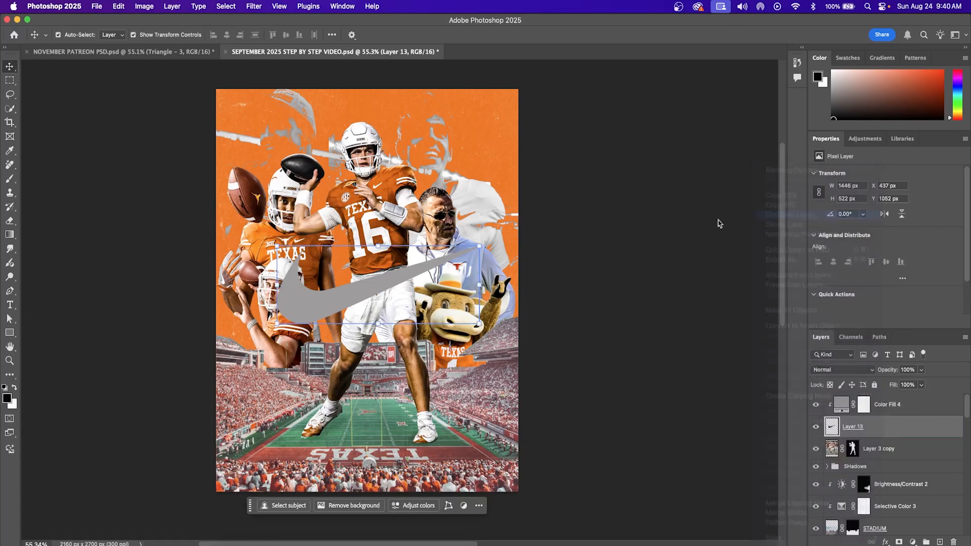
click(398, 231)
drag(910, 434, 908, 400)
click(914, 429)
key(alt+super+g)
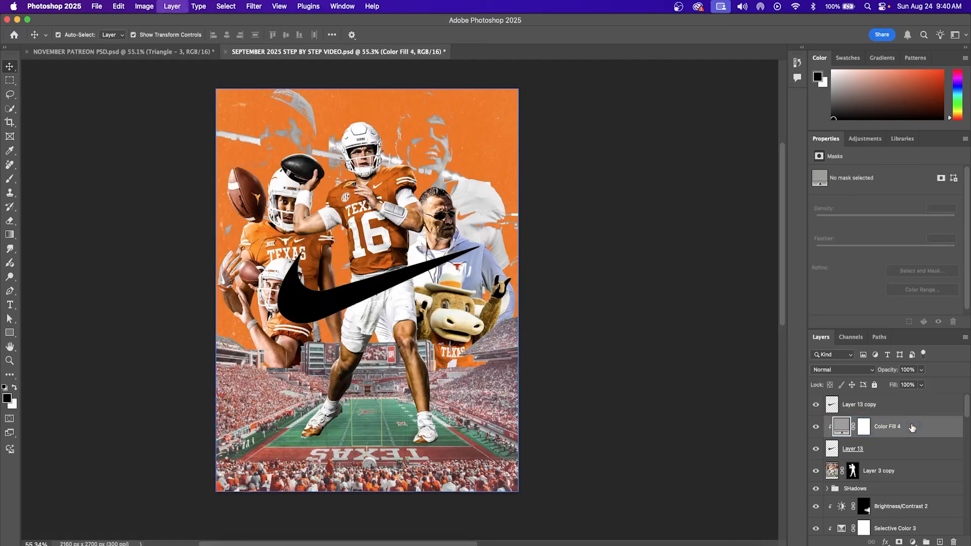
Step: Add a thicker Stroke layer effect to Layer 13 copy, keeping the existing stroke colour
click(901, 409)
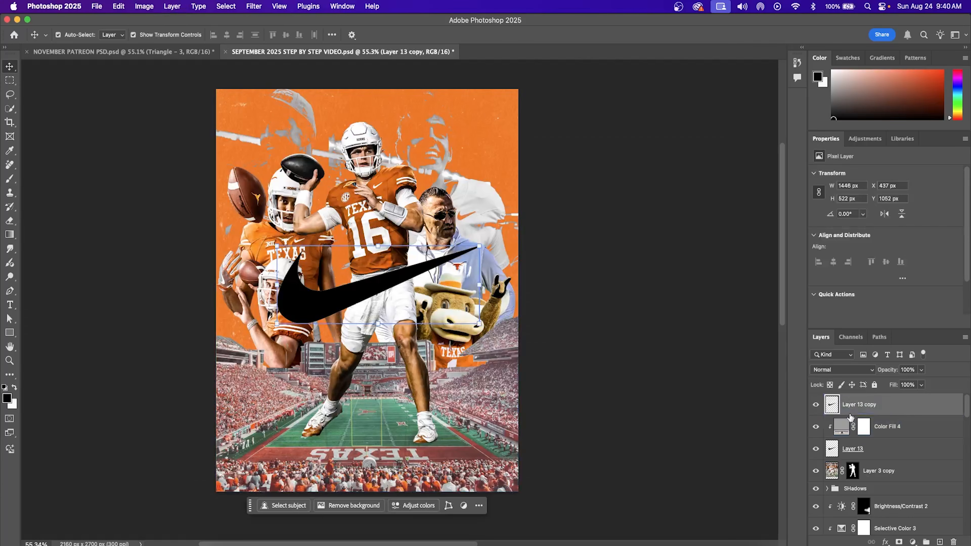
click(886, 542)
click(893, 542)
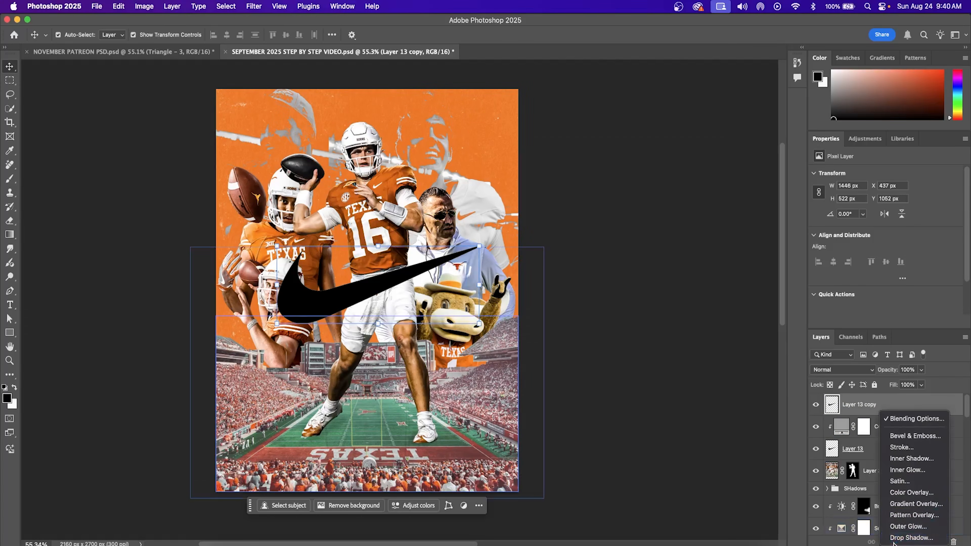
click(903, 447)
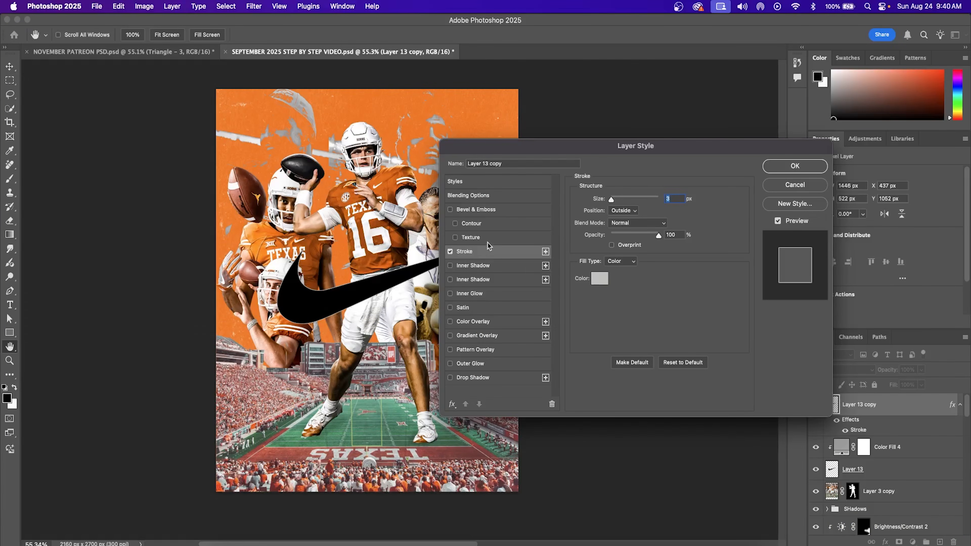
click(598, 281)
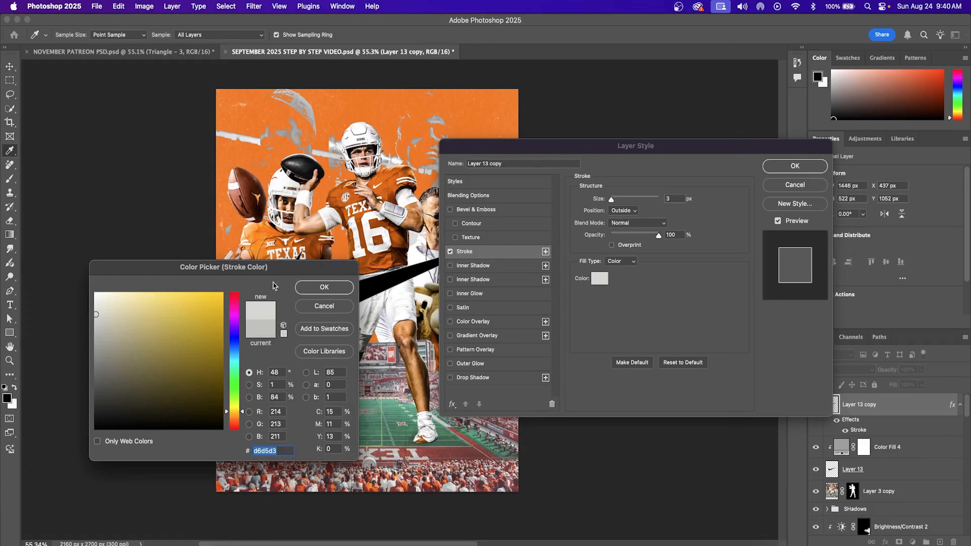
click(315, 285)
drag(616, 204, 611, 203)
click(782, 168)
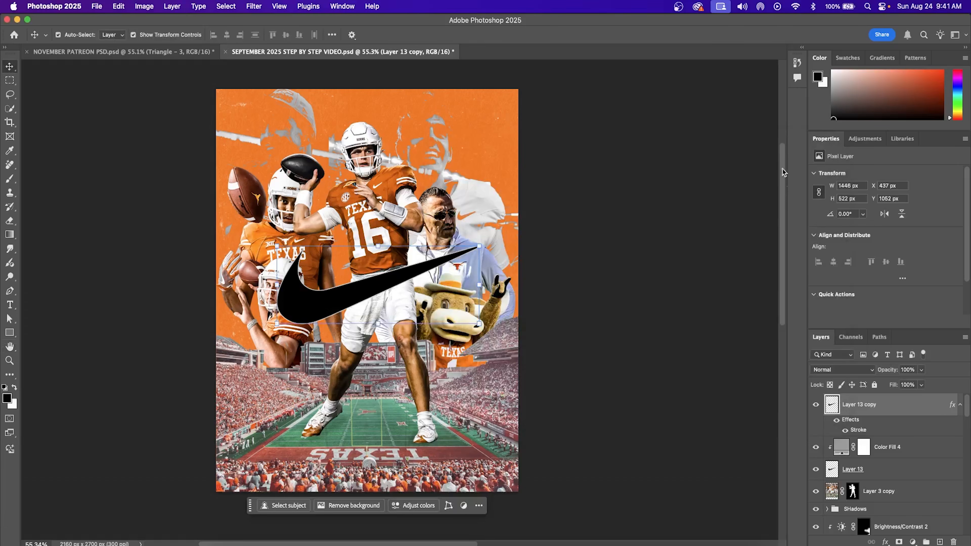
Step: Set Layer 13 copy's fill to 0%, nudge it up and right, then deselect all layers
click(922, 385)
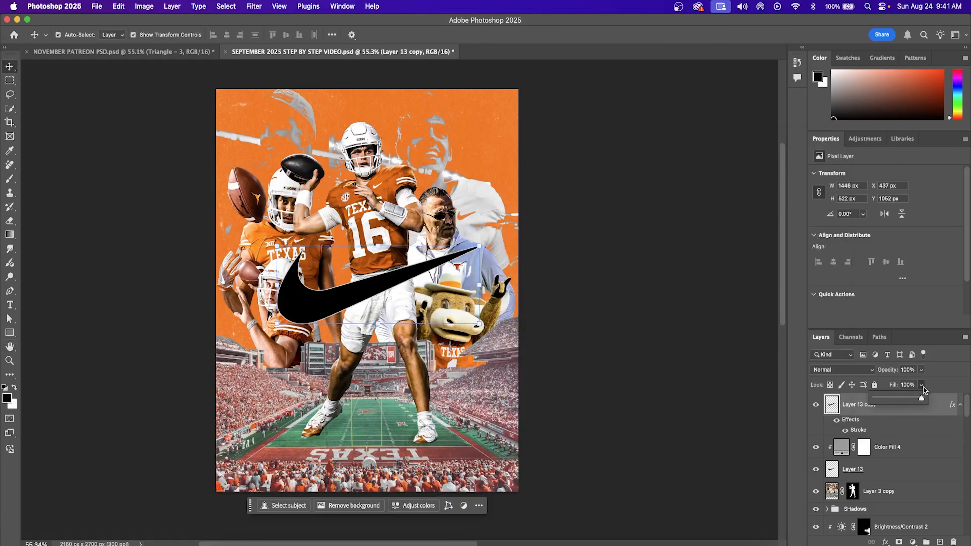
drag(924, 397, 851, 400)
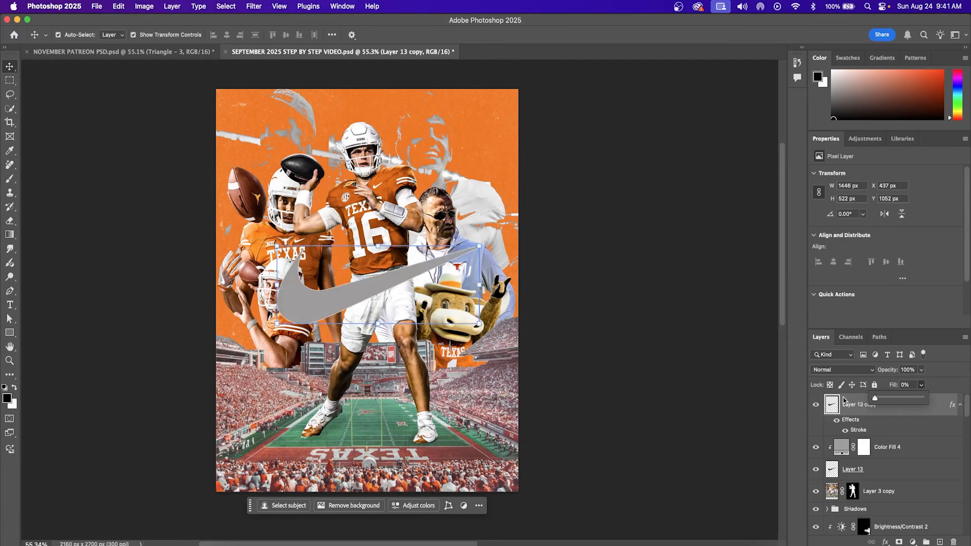
click(951, 377)
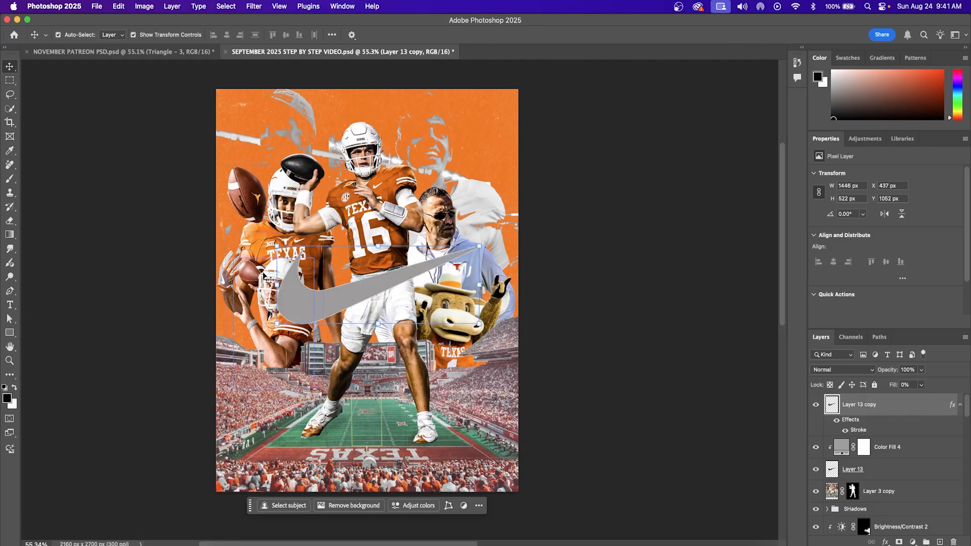
key(Up)
key(Up)
key(Up)
key(Up)
key(Up)
key(Up)
key(Up)
key(Up)
key(Up)
key(Up)
key(Up)
key(Up)
key(Up)
key(Up)
key(Right)
key(Right)
key(Up)
key(Up)
key(Right)
click(661, 348)
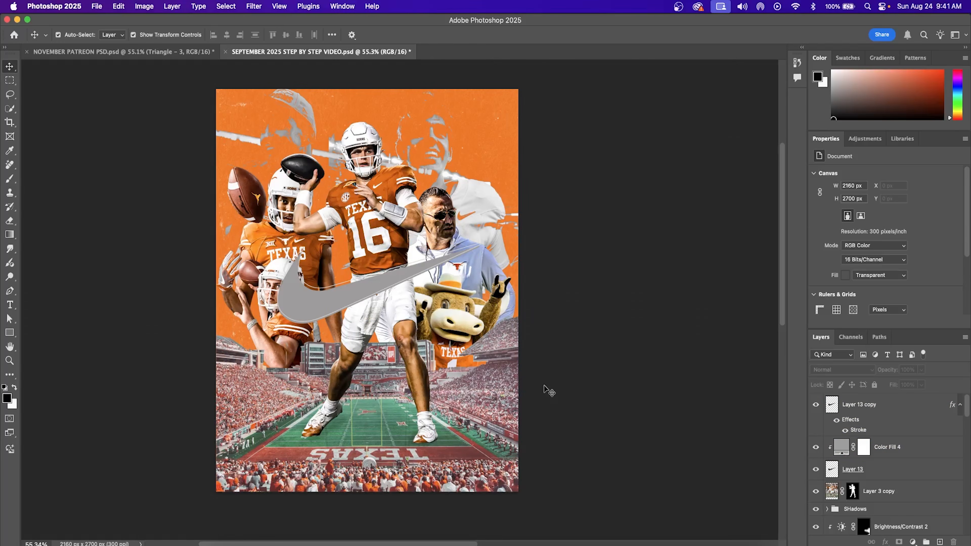
Step: Type ARCH, then MANNING below it, enlarging MANNING to about 270% and centring it under ARCH
click(10, 305)
click(328, 276)
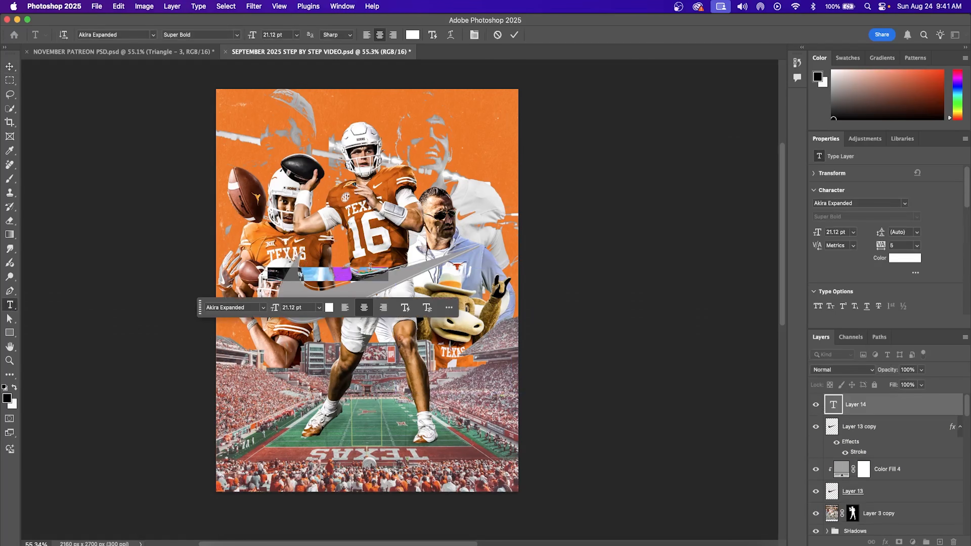
text(ARCH)
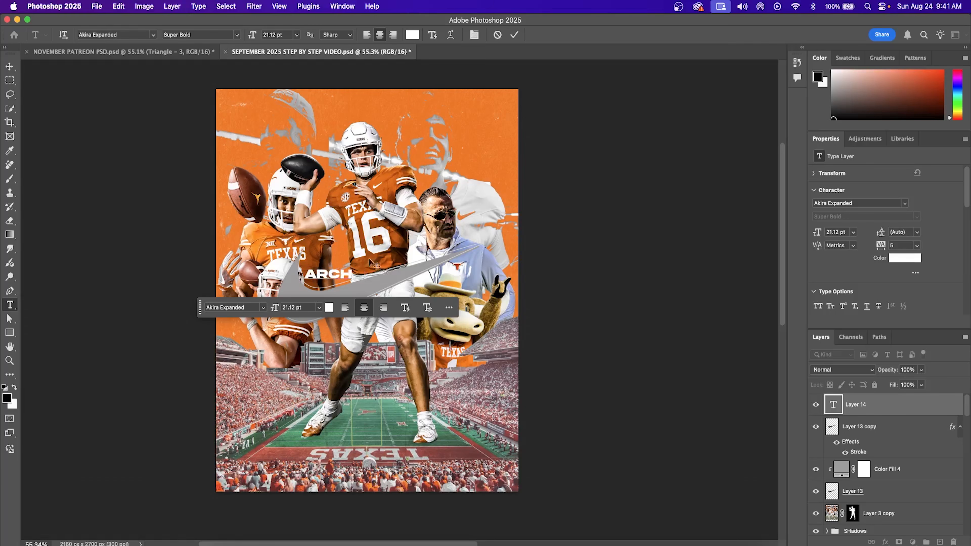
click(514, 36)
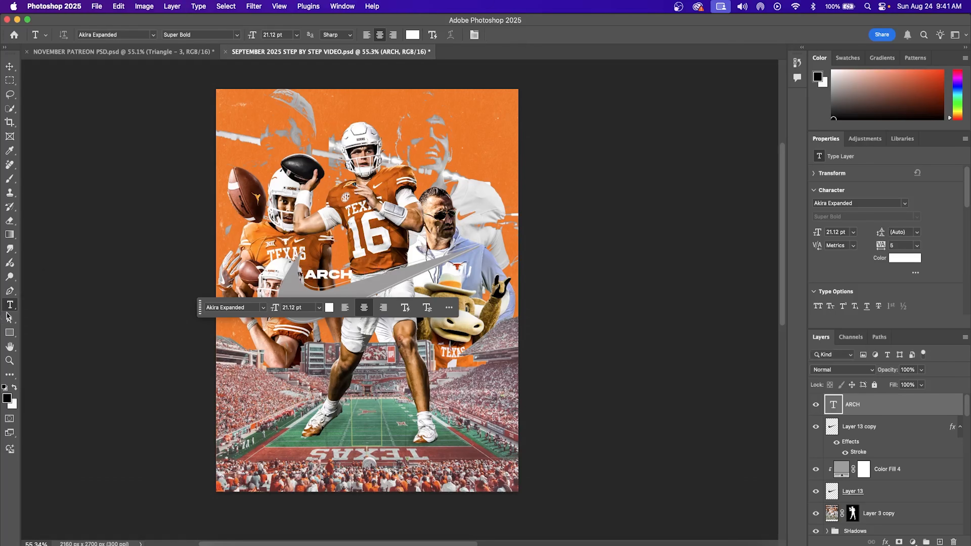
click(257, 357)
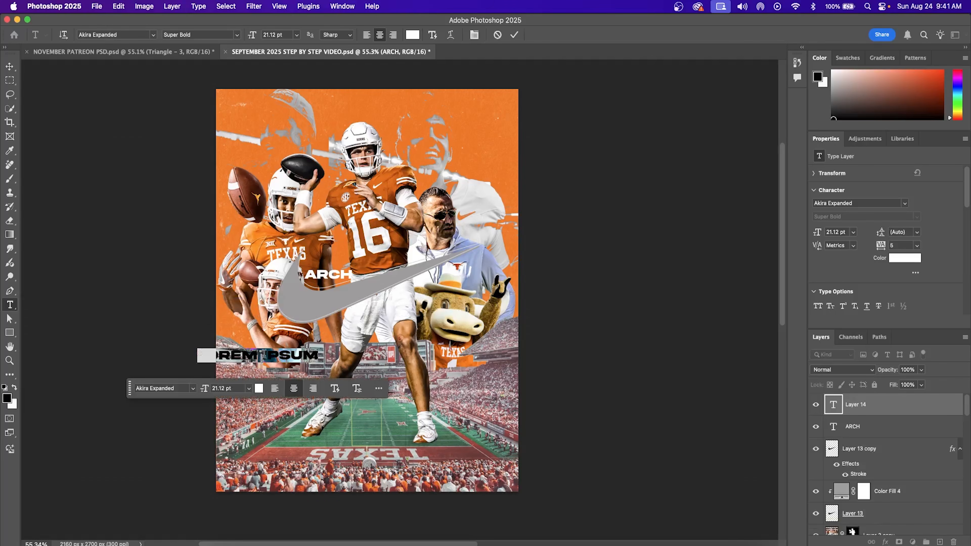
text(MANNING)
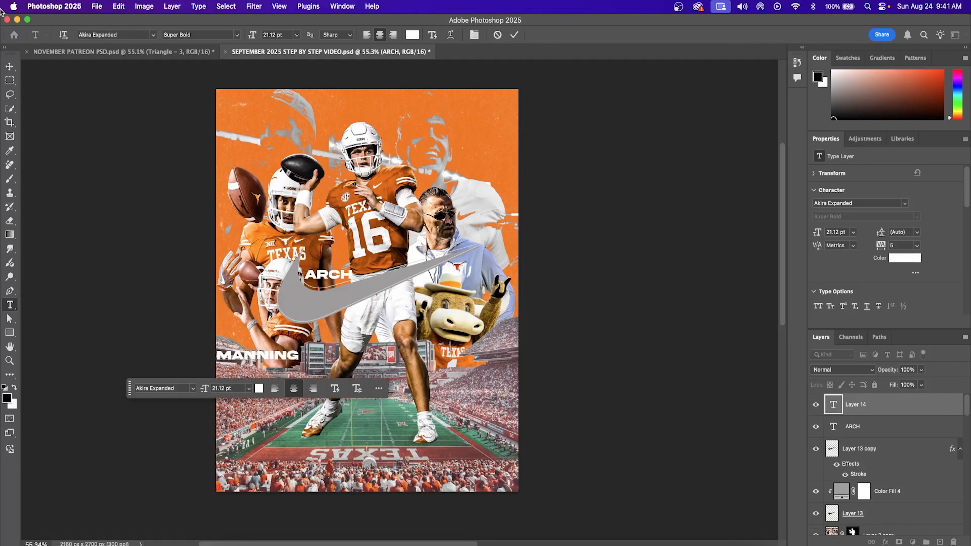
click(10, 67)
drag(300, 350, 414, 297)
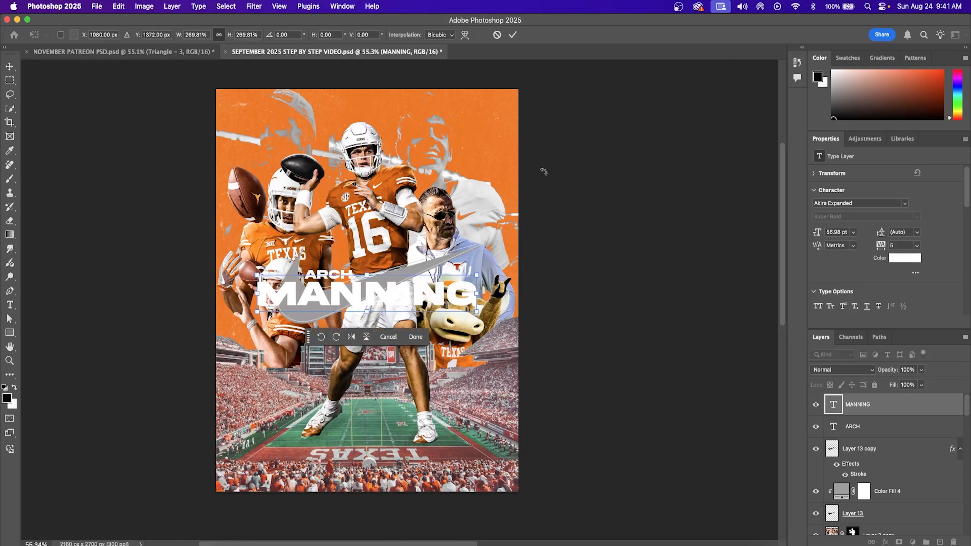
Step: Confirm the MANNING resize and change its text colour to grey 8c8b8b
click(513, 35)
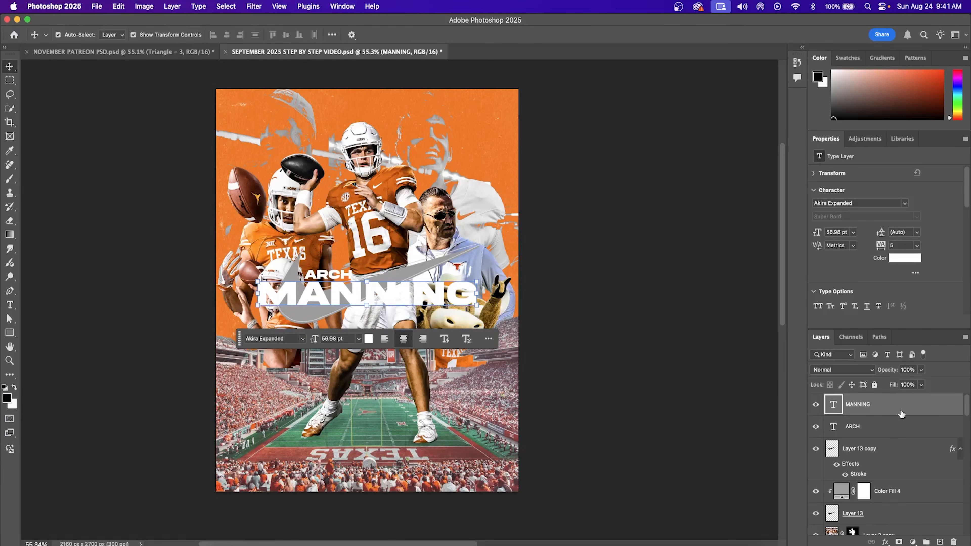
click(905, 258)
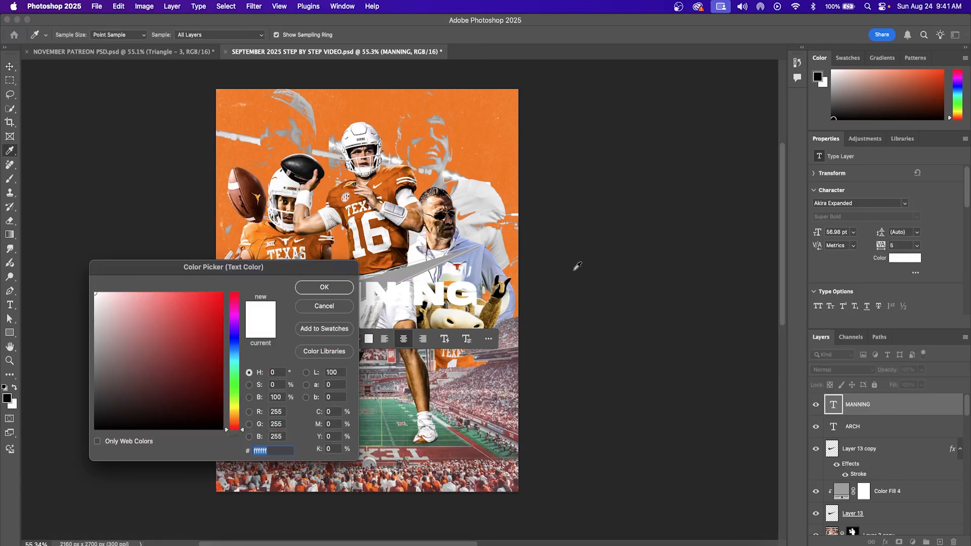
click(95, 354)
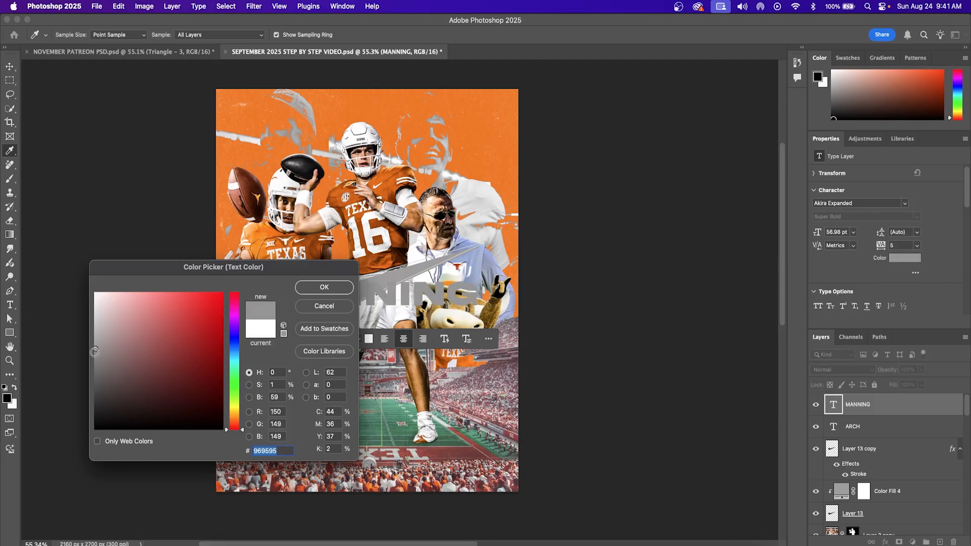
click(325, 287)
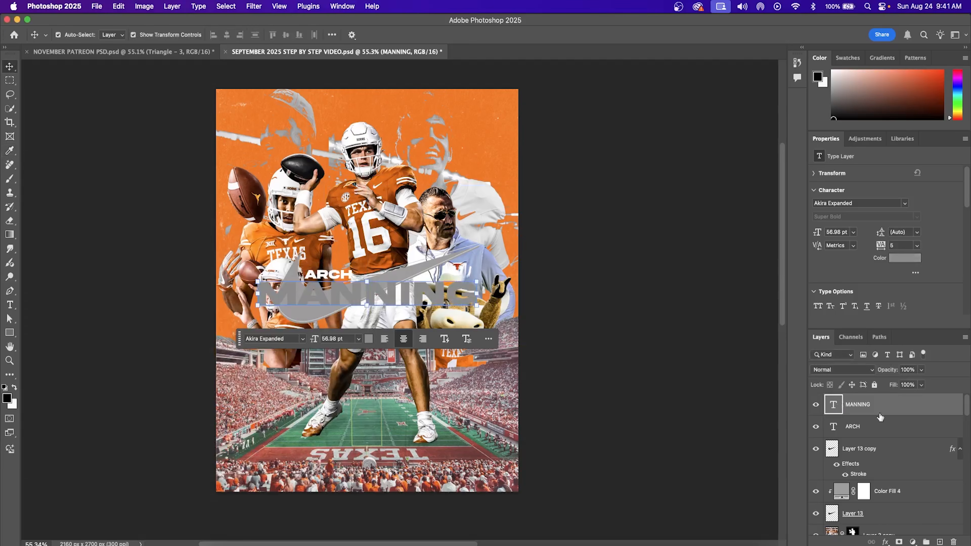
Step: Add a Drop Shadow layer effect to the MANNING text
click(864, 532)
click(885, 541)
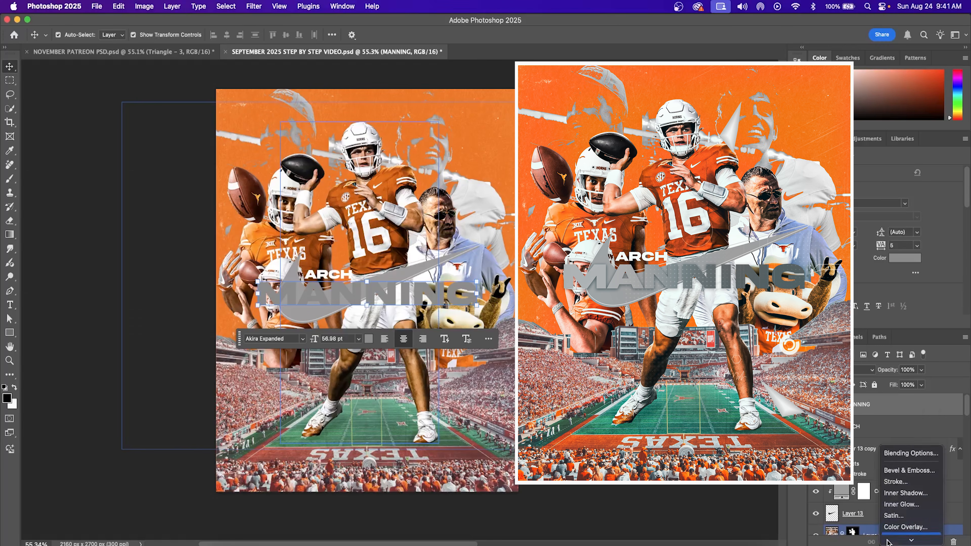
click(905, 537)
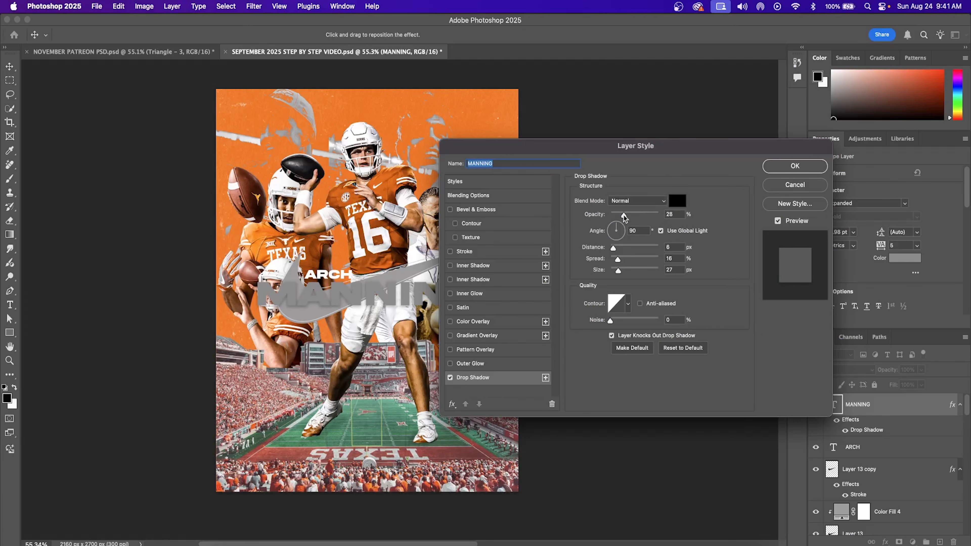
Step: Set MANNING's drop shadow to 28% and add a 28% gradient overlay at -179°, 50% scale
click(625, 216)
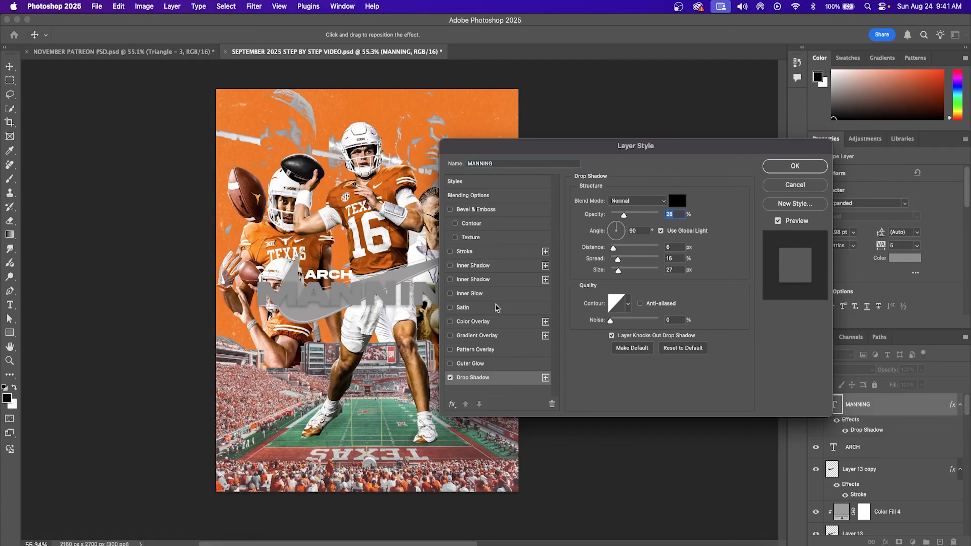
click(484, 336)
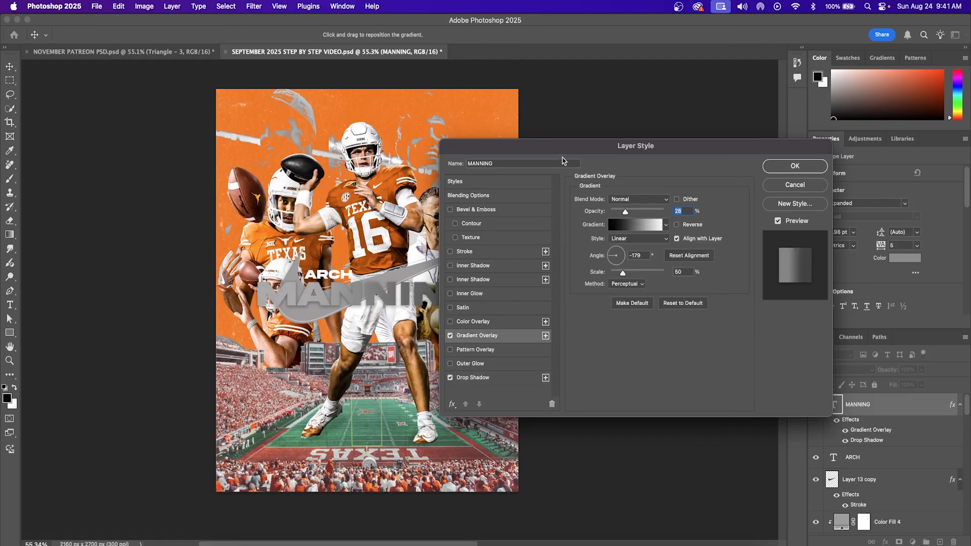
drag(560, 147, 640, 138)
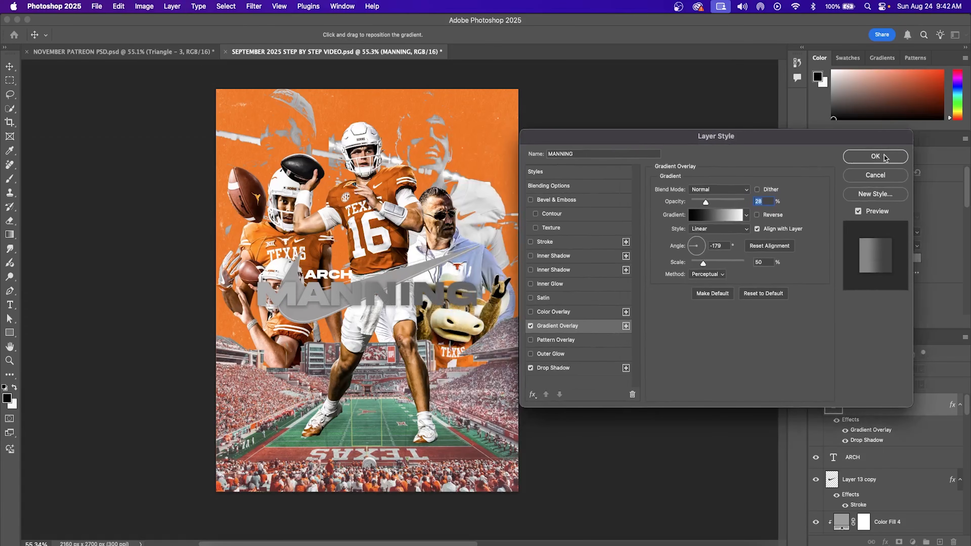
click(876, 156)
click(325, 272)
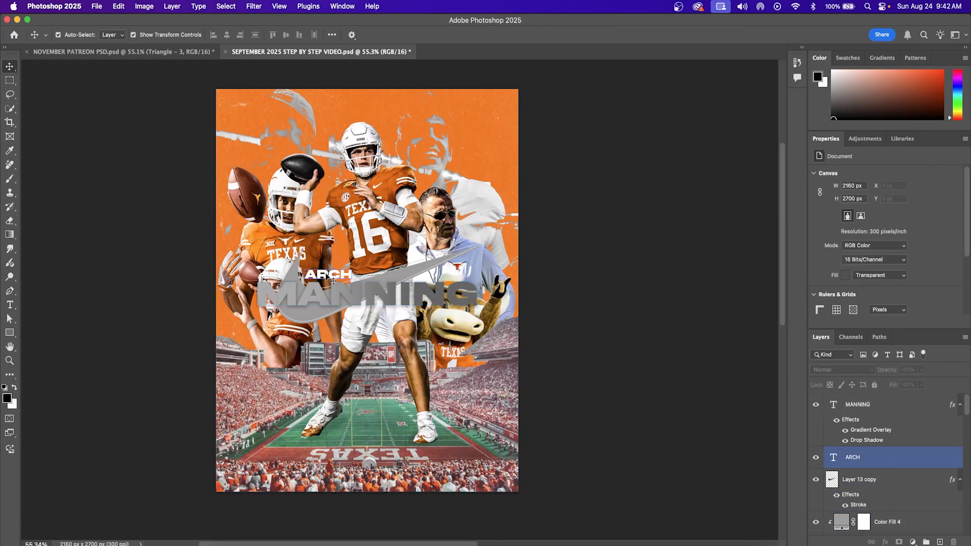
Step: Add a drop shadow to the ARCH text layer
click(886, 541)
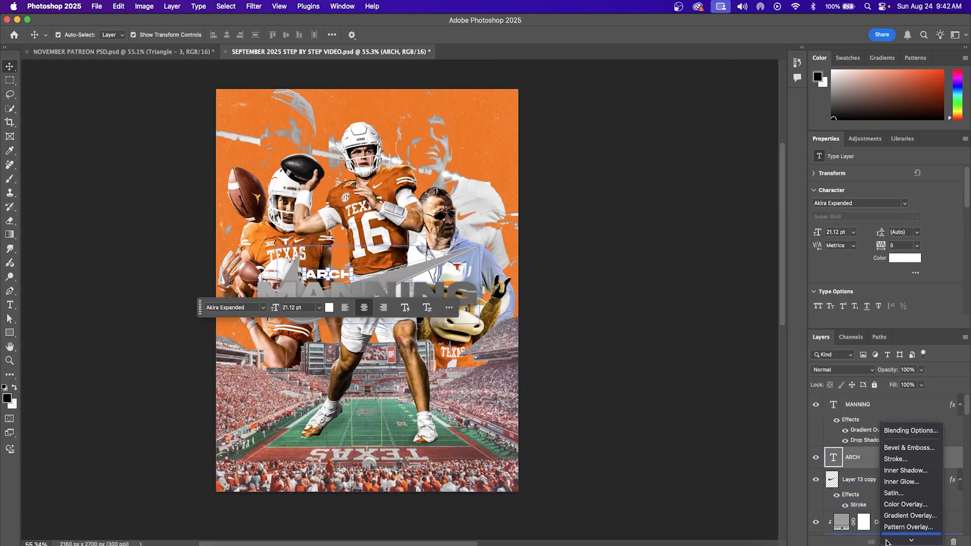
click(899, 538)
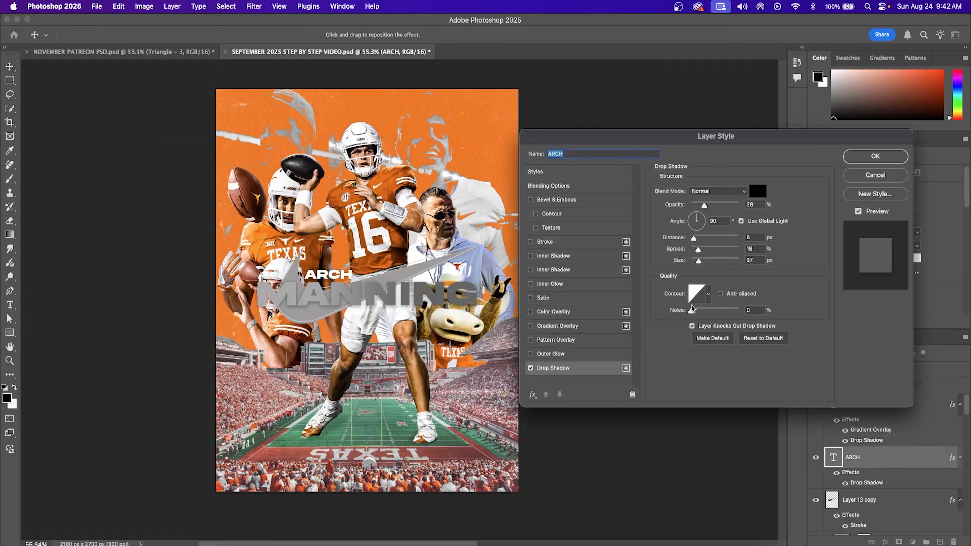
click(875, 156)
Step: Select the [Overlays] group and stamp all visible layers into a new Layer 14
click(651, 272)
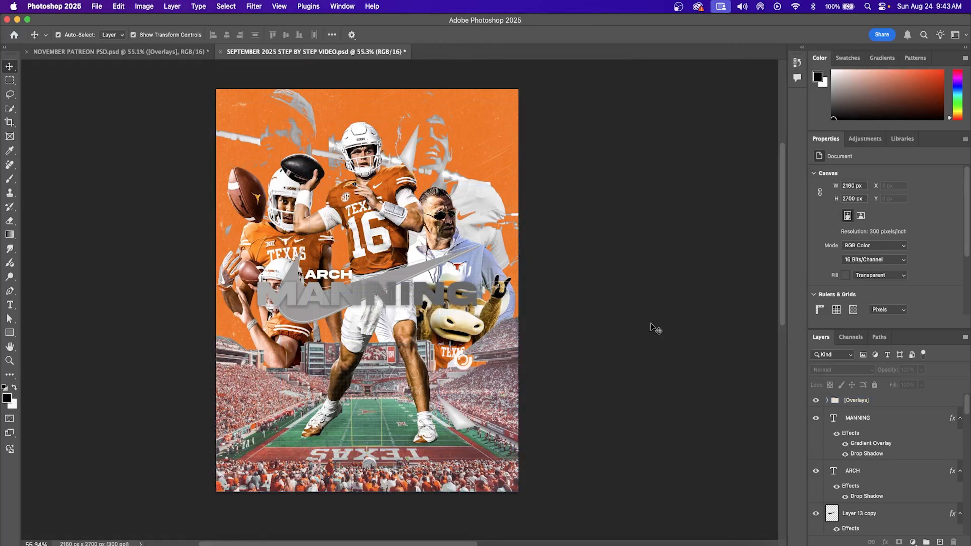
scroll(626, 364, up, 1)
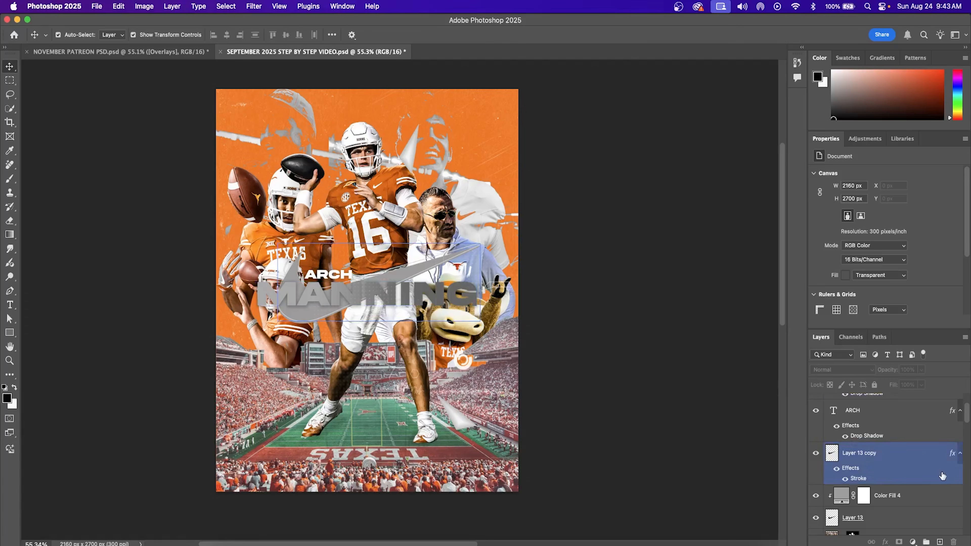
scroll(943, 478, up, 3)
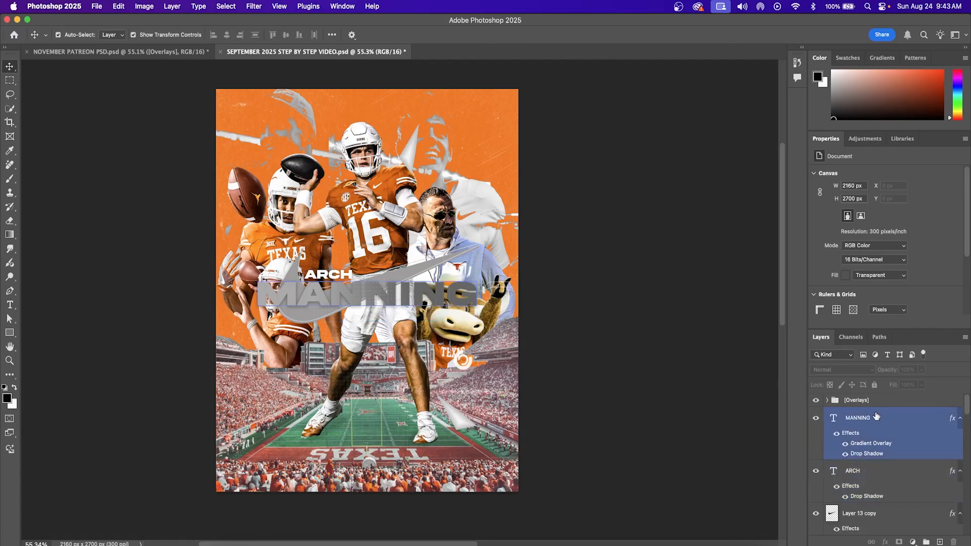
click(889, 402)
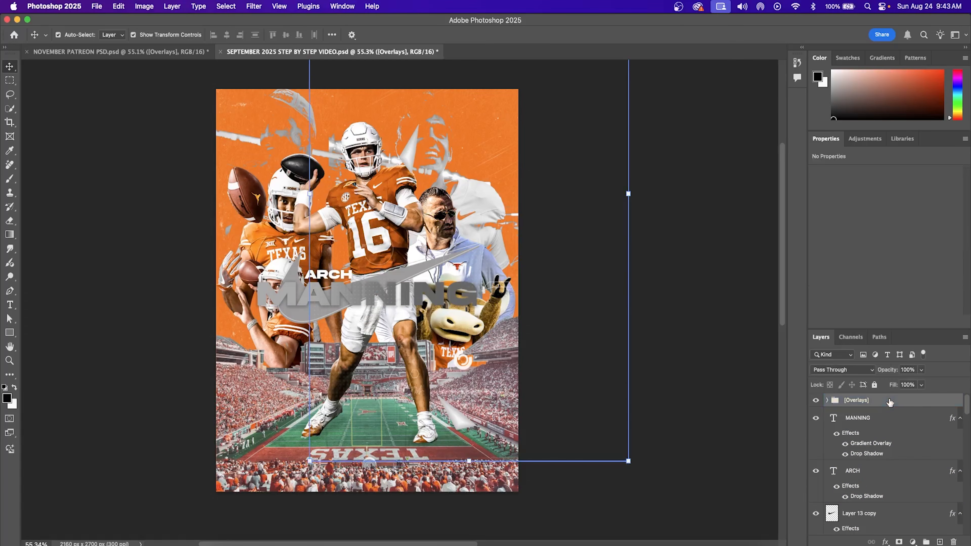
key(super+alt+shift+e)
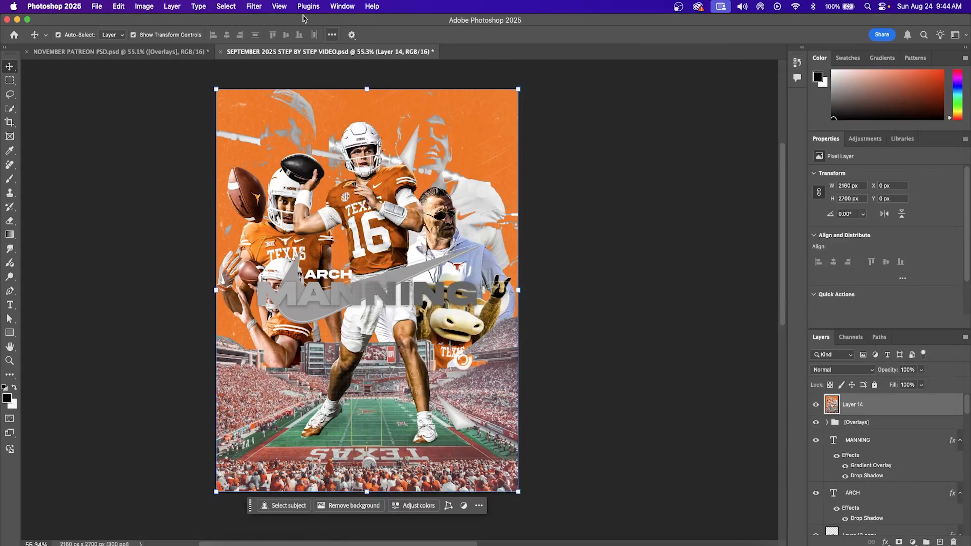
Step: Open the Camera Raw Filter presets and try PD04 Orange at about half strength
click(254, 6)
click(281, 126)
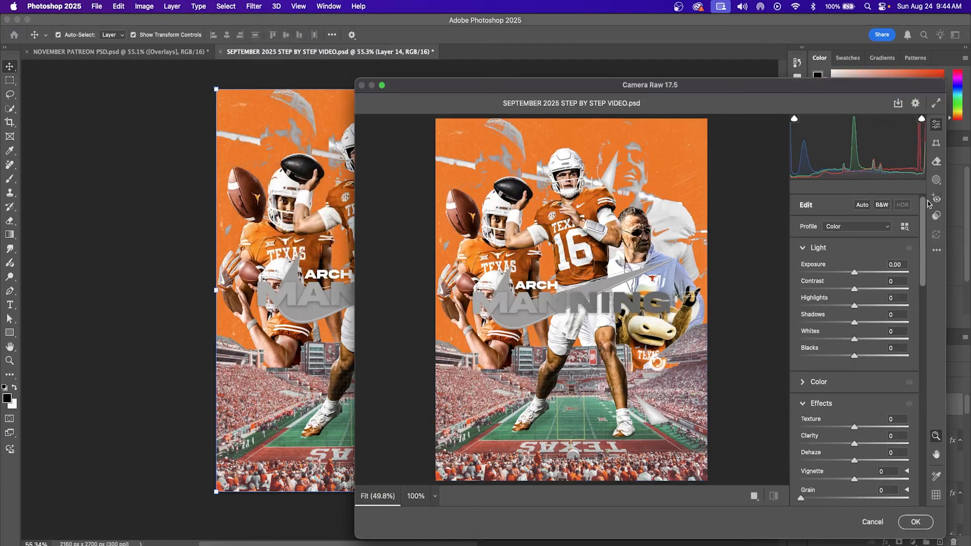
click(936, 216)
scroll(861, 363, down, 12)
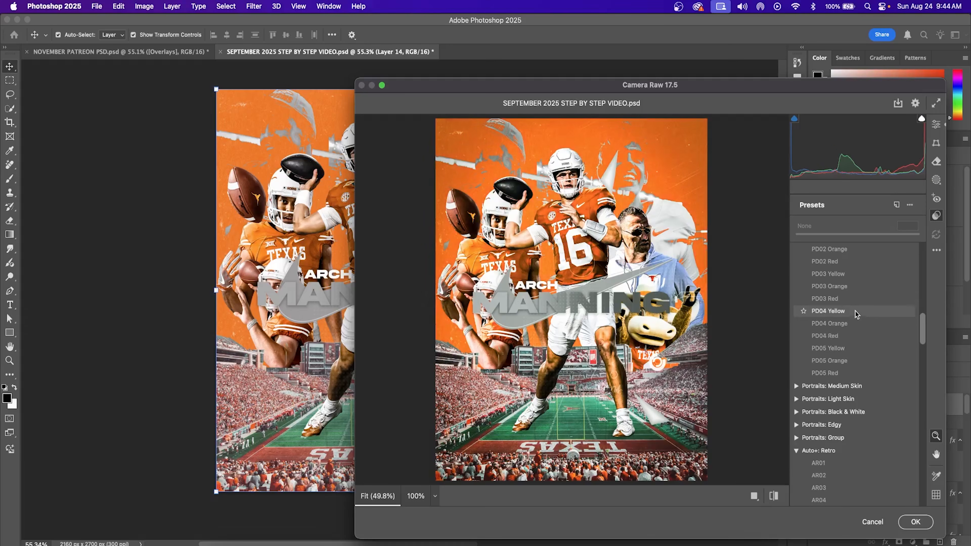
scroll(855, 273, up, 1)
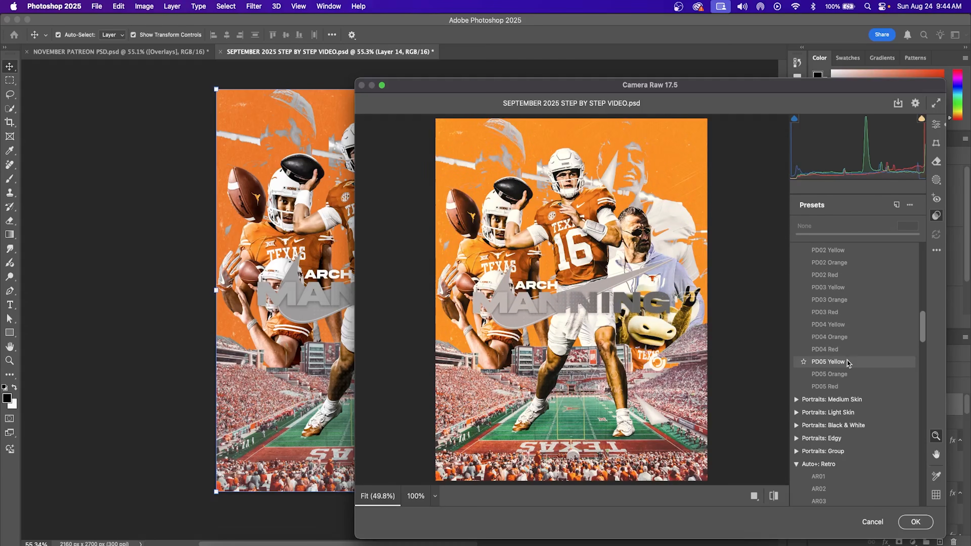
click(851, 339)
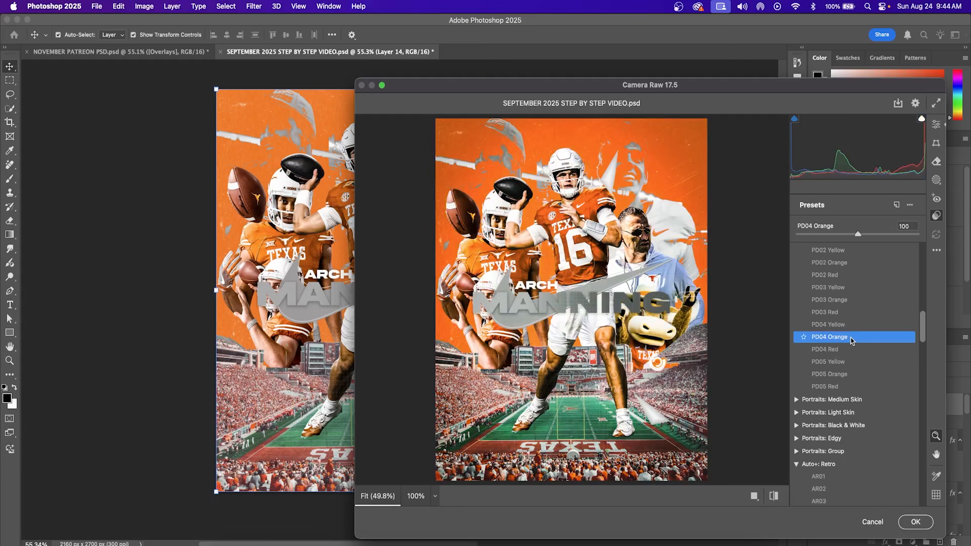
drag(858, 234, 832, 236)
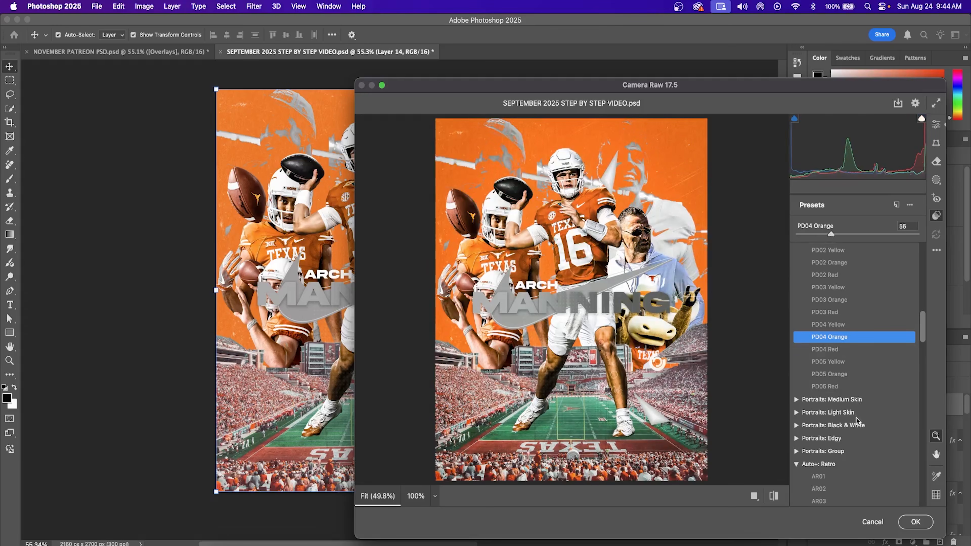
Step: Try the CN12 preset, then settle on FT09 at 110 and apply the grade
scroll(856, 415, down, 5)
scroll(855, 420, down, 10)
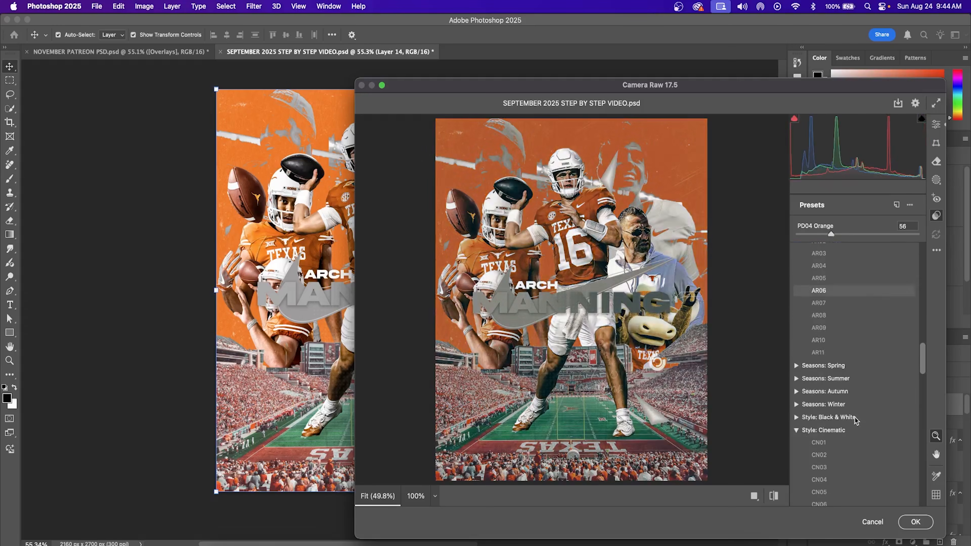
scroll(838, 428, down, 2)
click(837, 412)
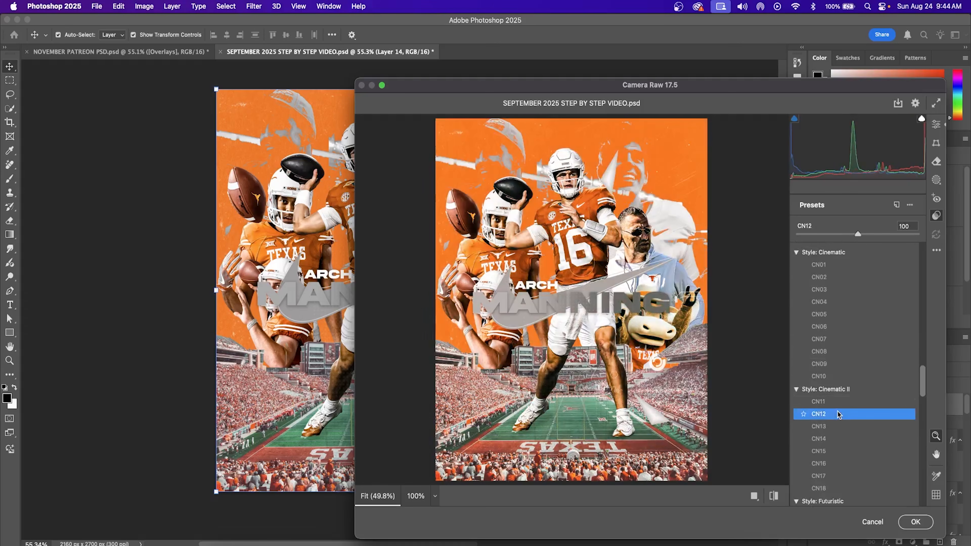
drag(858, 235, 843, 233)
drag(844, 236, 869, 240)
scroll(897, 449, down, 5)
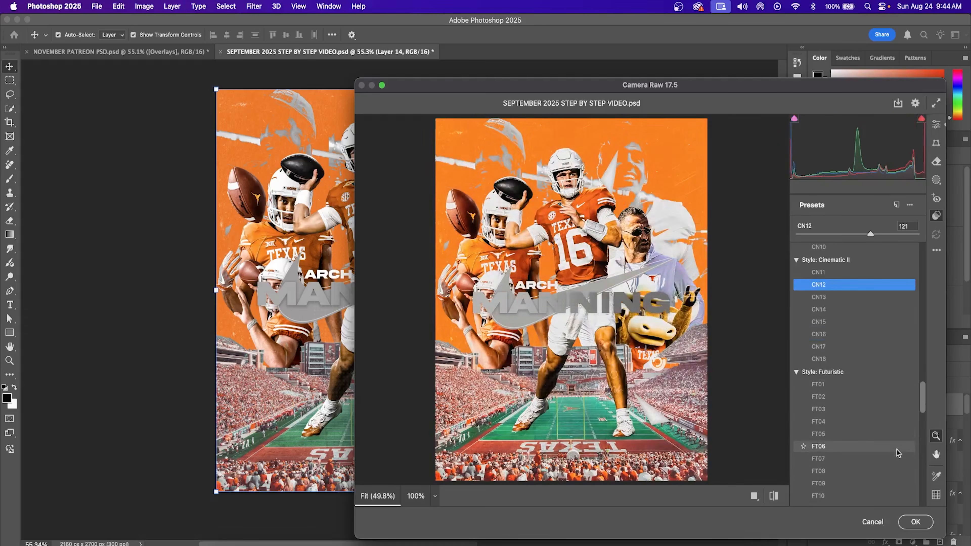
click(867, 449)
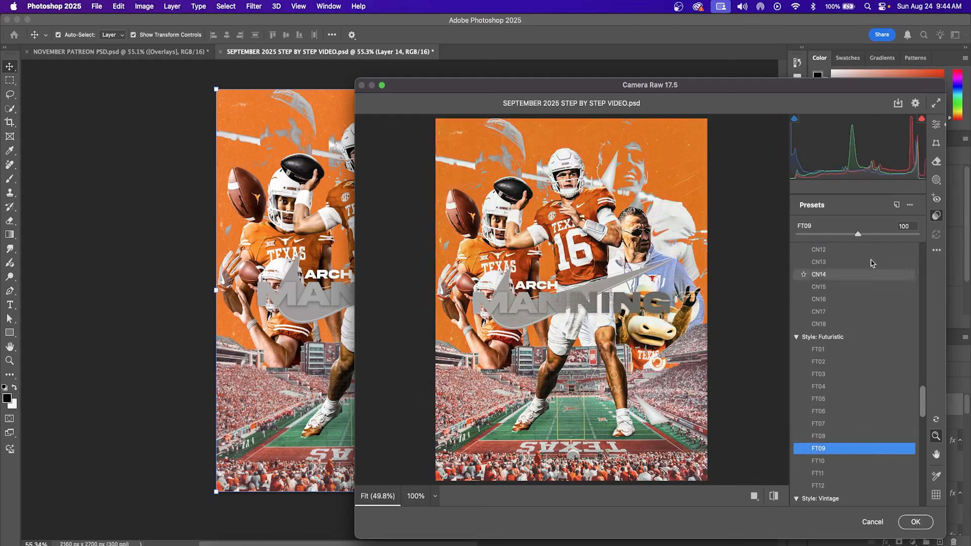
drag(855, 239, 863, 235)
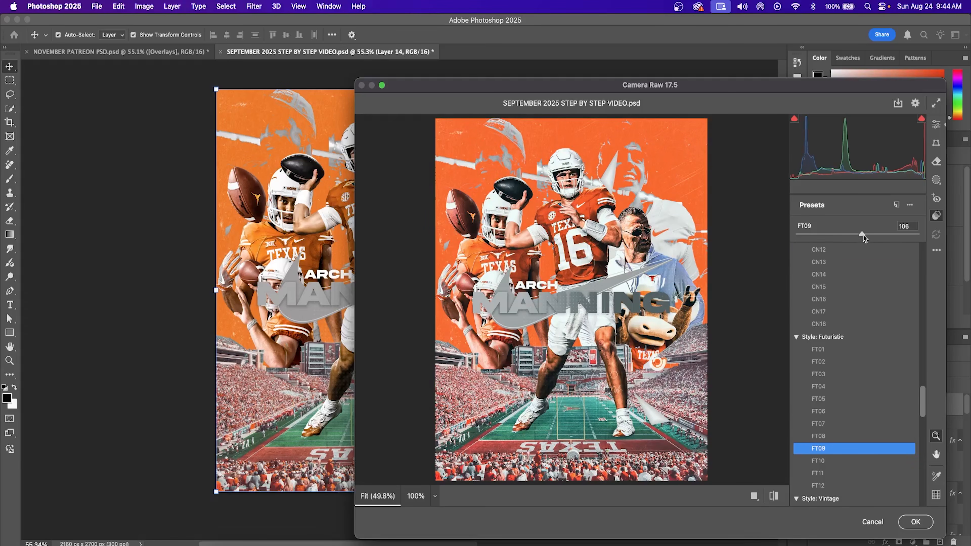
click(920, 524)
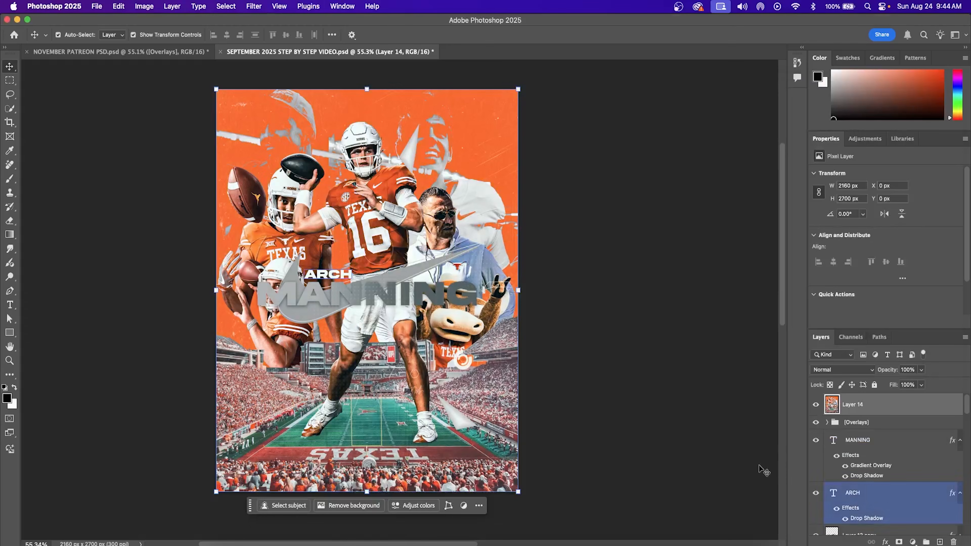
Step: Add an inverted layer mask to Layer 14 so the colour grade is hidden
scroll(341, 291, down, 1)
scroll(356, 292, up, 1)
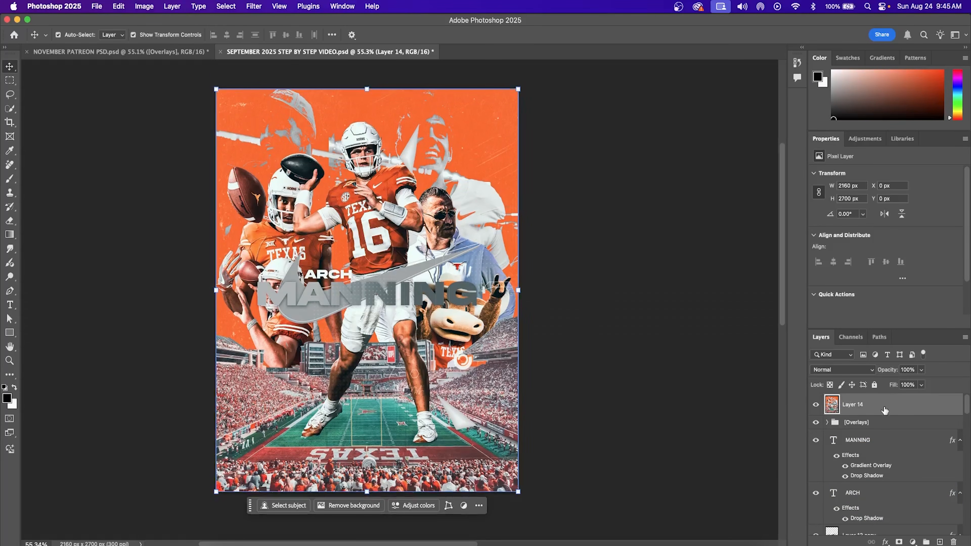
click(899, 542)
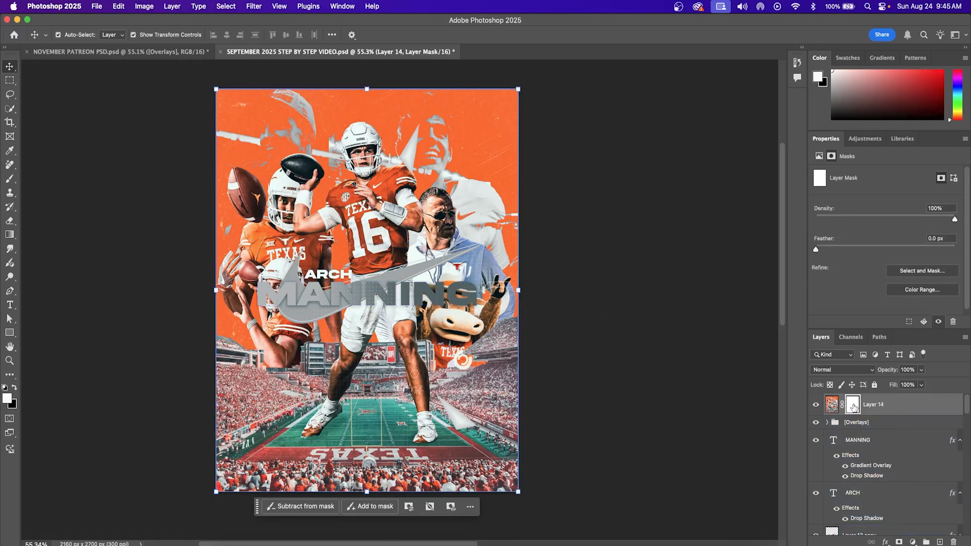
key(super+i)
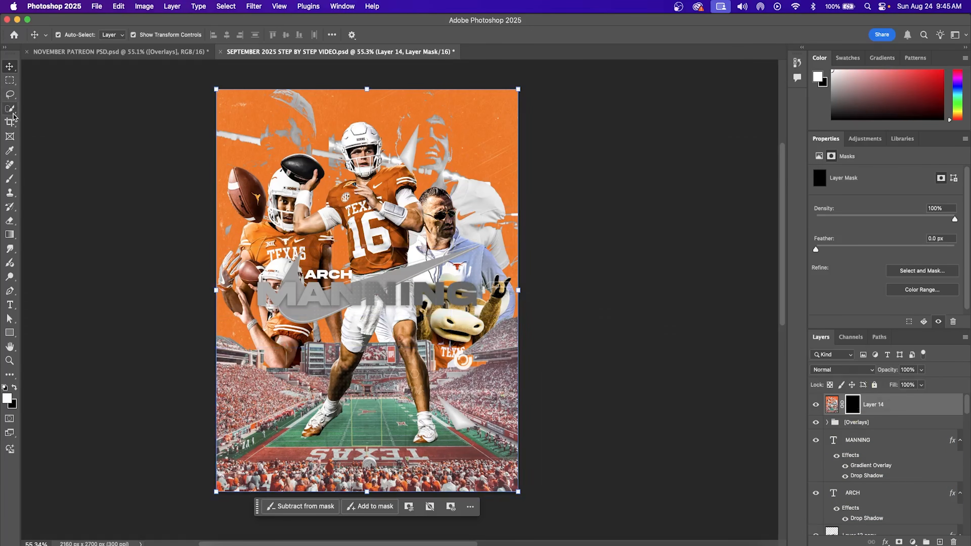
Step: Brush the grade back over the players and stadium, then stamp visible layers into Layer 15
click(10, 178)
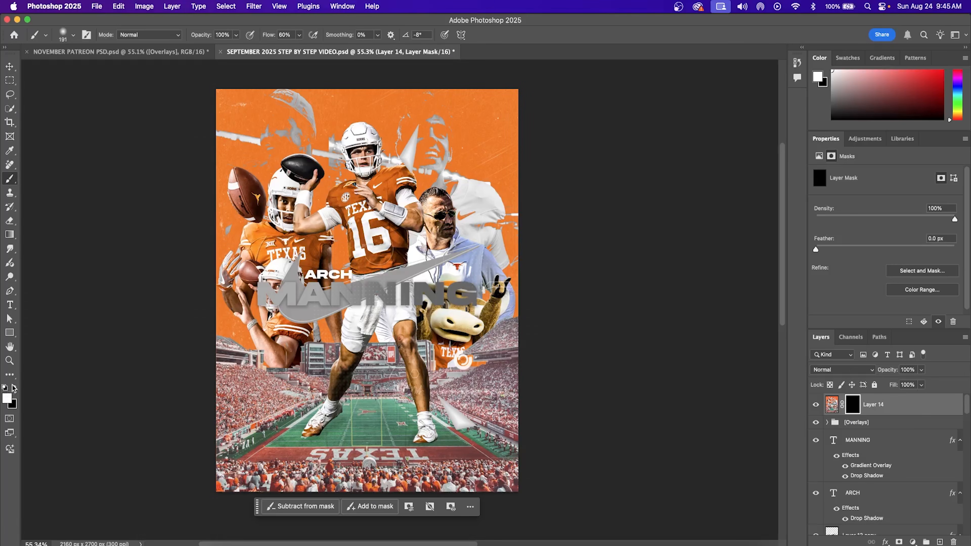
key(bracketright)
key(bracketright)
key(bracketright)
key(bracketright)
key(bracketright)
key(bracketright)
key(bracketright)
key(bracketright)
key(bracketright)
key(bracketright)
key(bracketright)
key(super+z)
mouse_move(368, 193)
mouse_down()
mouse_move(289, 254)
mouse_move(328, 397)
mouse_move(473, 335)
mouse_move(369, 159)
mouse_move(295, 210)
mouse_move(367, 459)
mouse_move(566, 458)
mouse_up()
key(bracketleft)
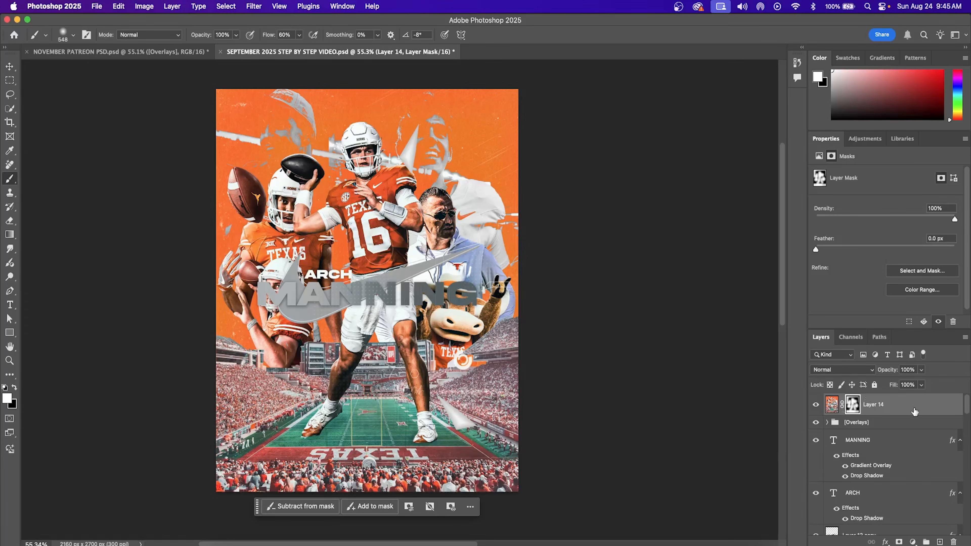
key(super+alt+shift+e)
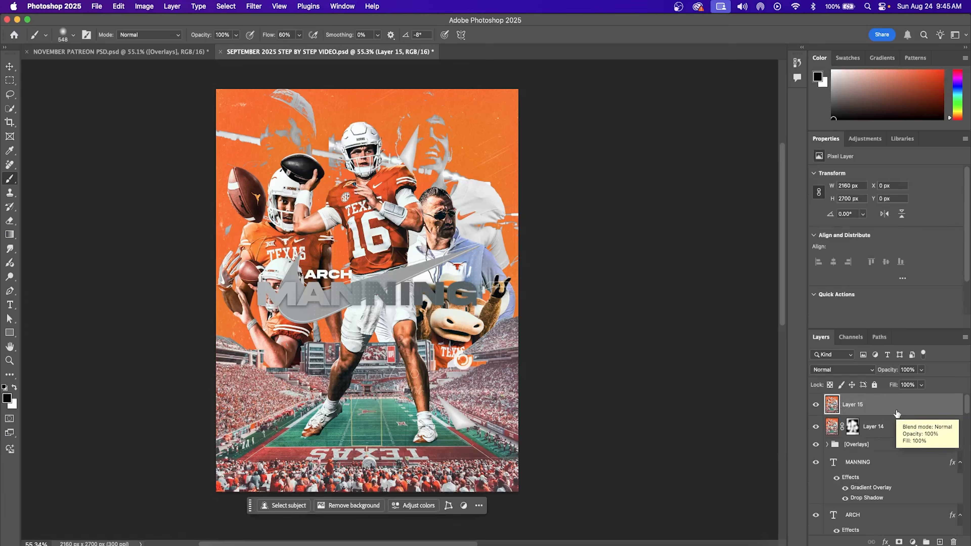
Step: Add a white Solid Color fill layer
click(913, 542)
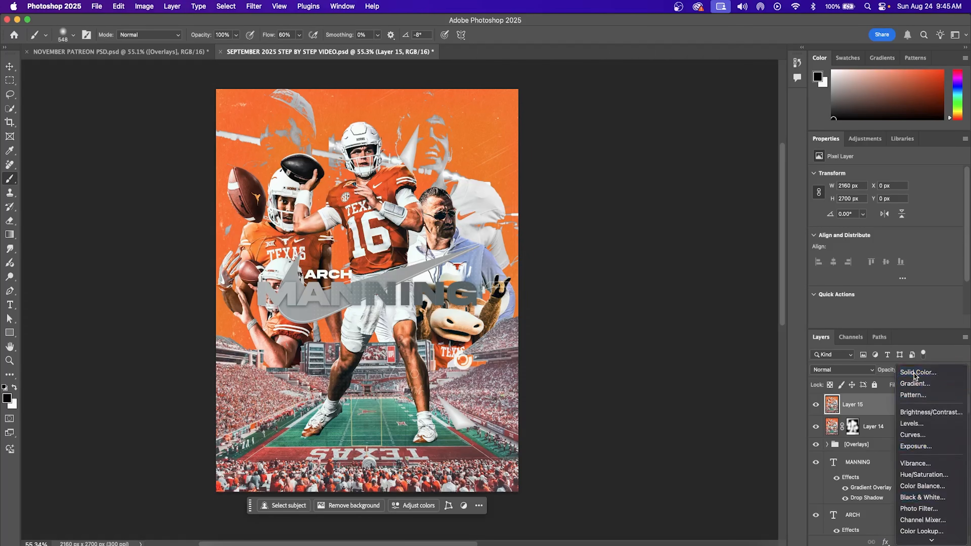
click(917, 370)
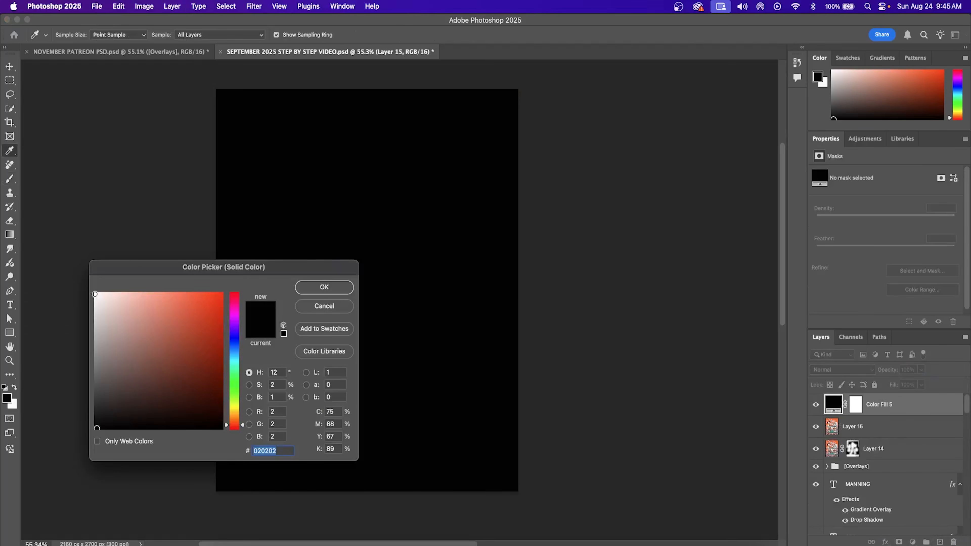
click(95, 294)
click(324, 286)
Step: Move Layer 15 above the white fill and scale it to about 98%, centred, leaving a thin border
click(877, 427)
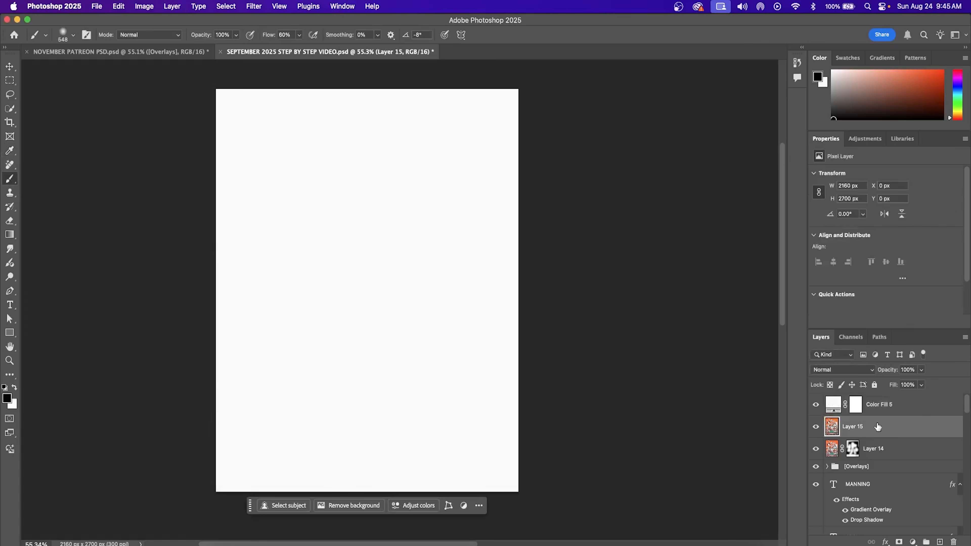
drag(880, 429, 880, 400)
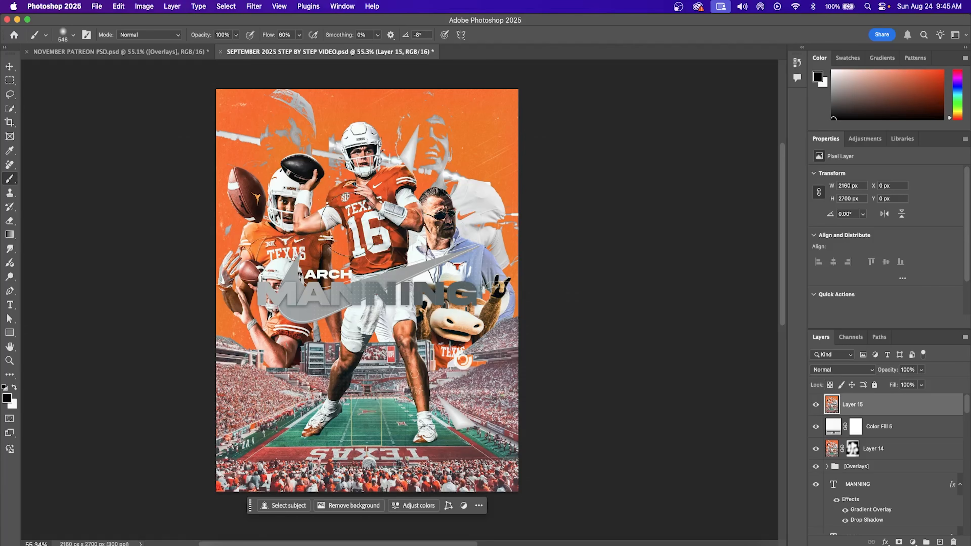
click(10, 65)
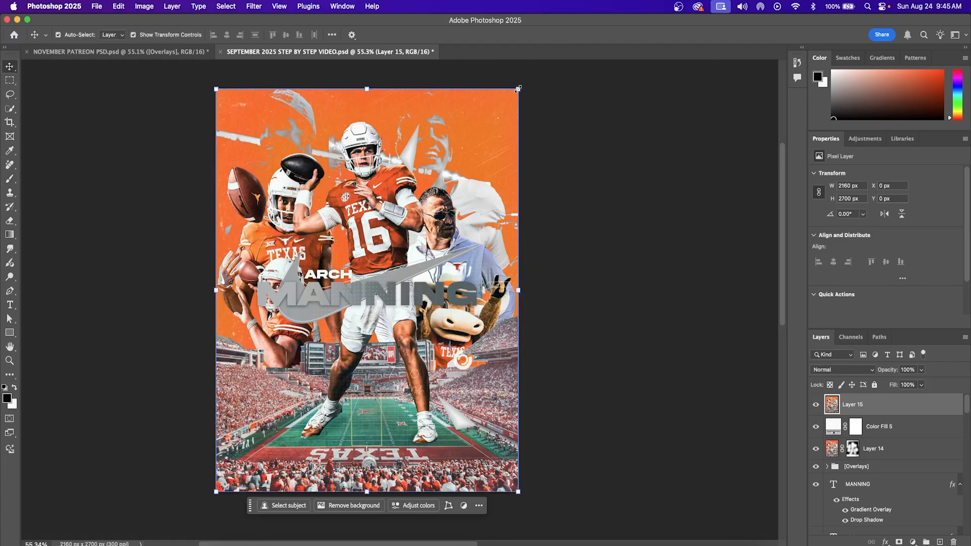
key(super+t)
drag(518, 89, 515, 94)
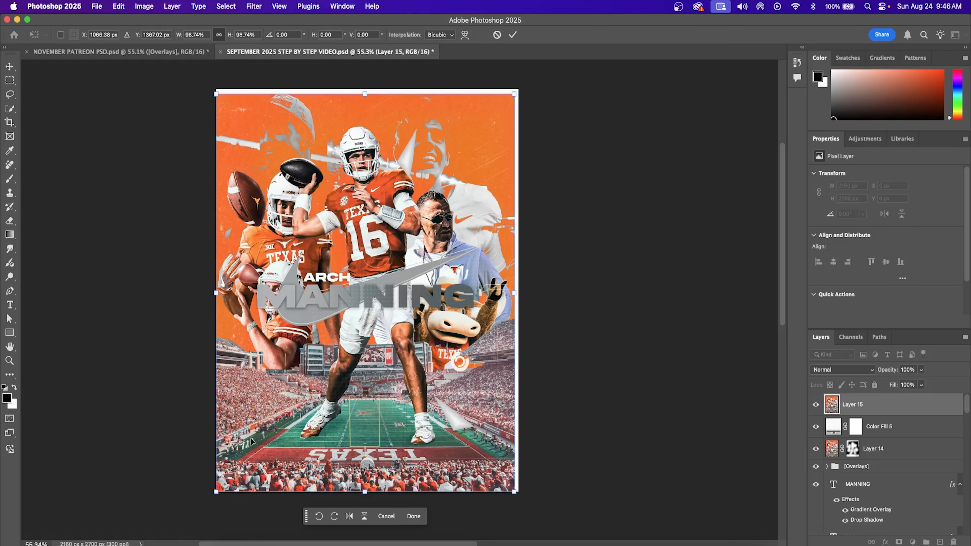
drag(337, 385, 339, 384)
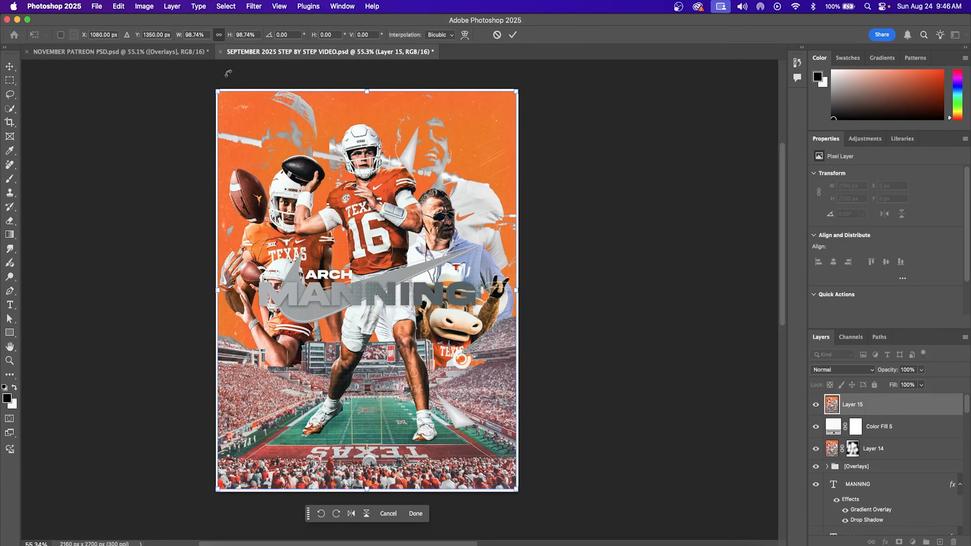
drag(221, 91, 223, 93)
drag(397, 297, 400, 289)
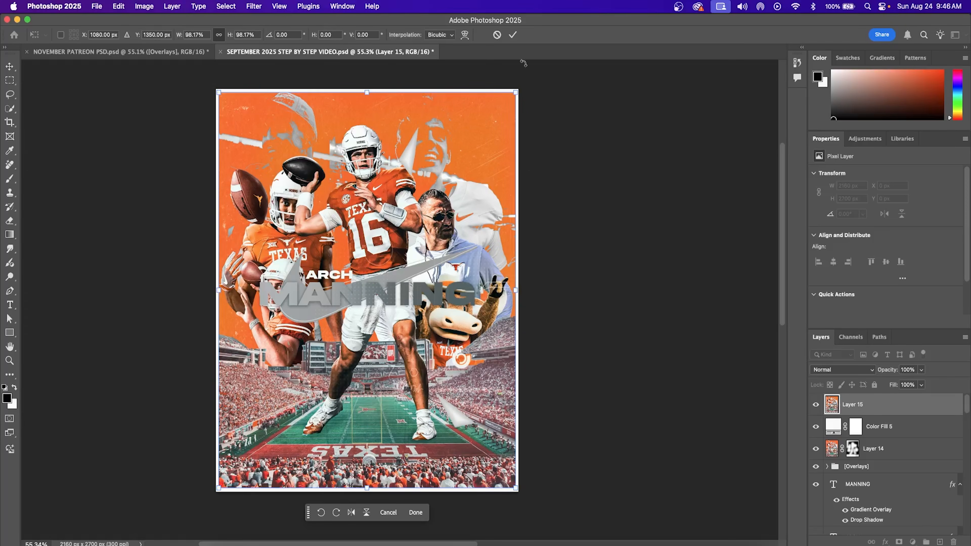
click(513, 34)
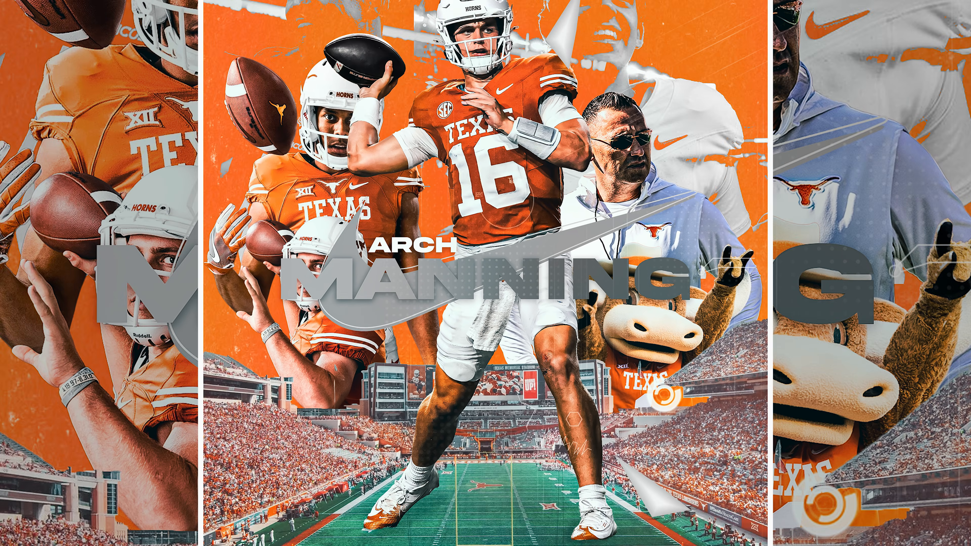